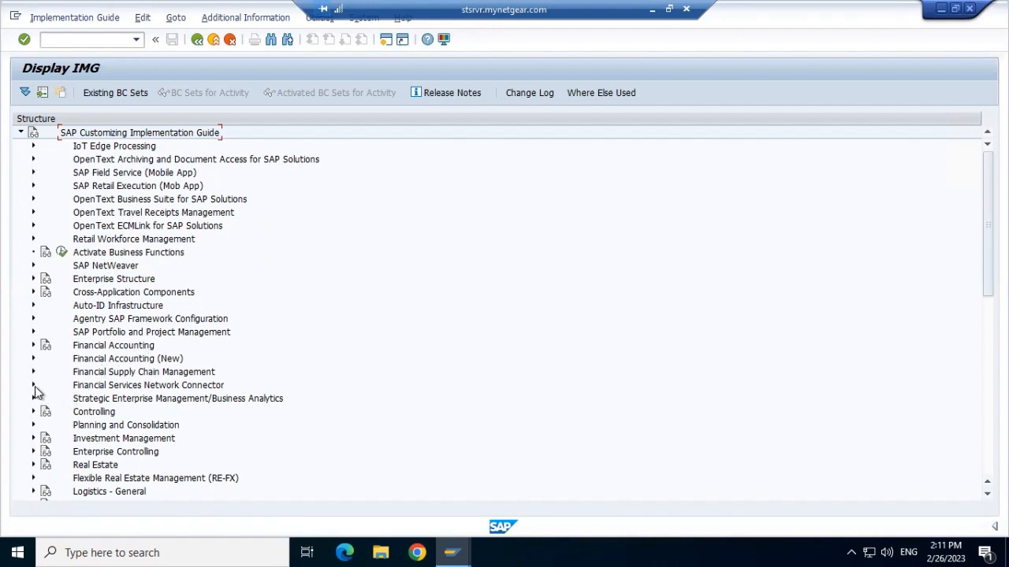
Step: Open the Configure Returns Reasons activity under Financial Accounting (New) > Contract Accounts Receivable and Payable > Business Transactions > Returns
{"action": "left_click", "coordinate": [33, 359]}
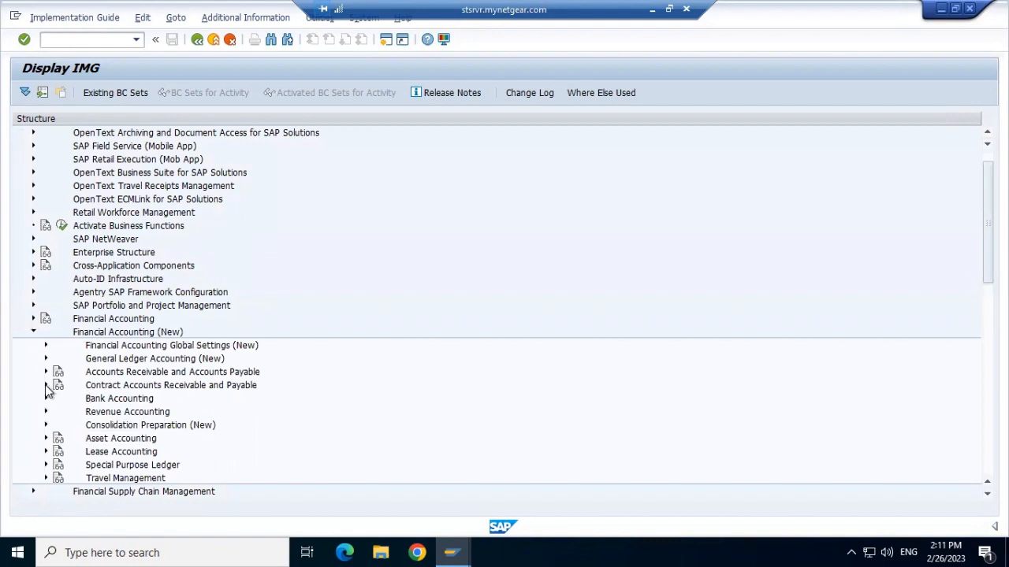
{"action": "left_click", "coordinate": [45, 384]}
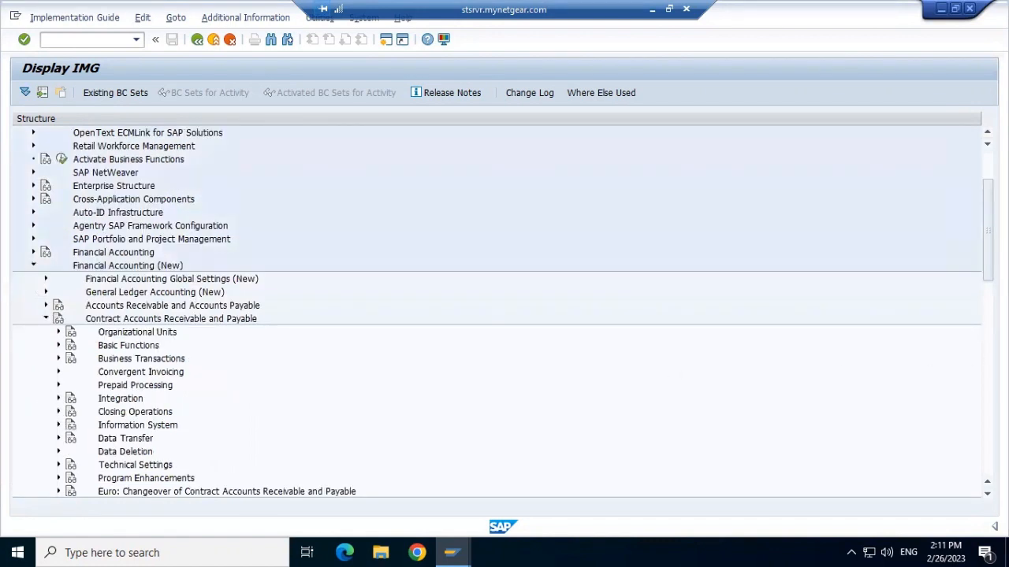
{"action": "left_click", "coordinate": [59, 359]}
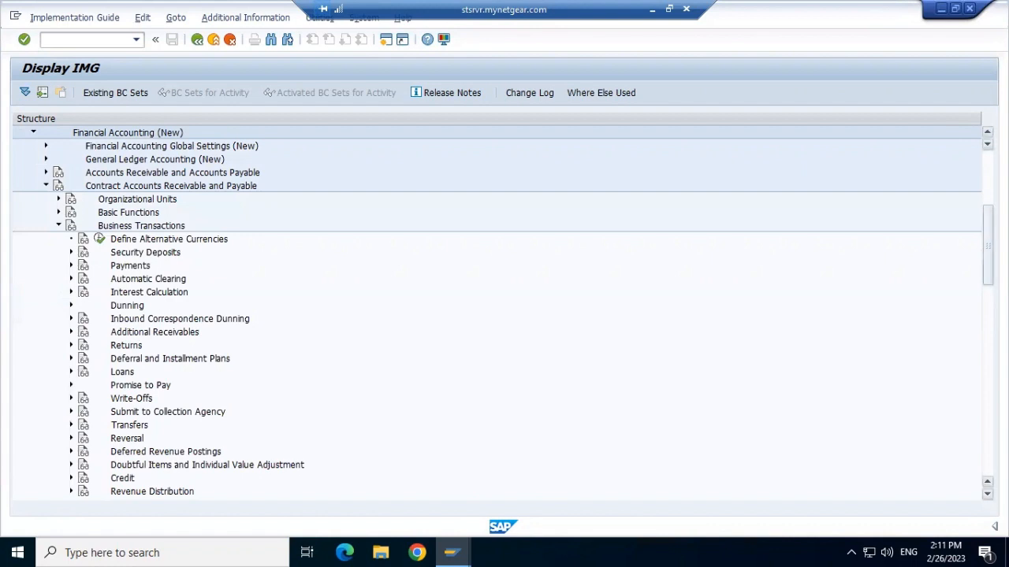
{"action": "left_click", "coordinate": [987, 494]}
{"action": "left_click", "coordinate": [987, 494]}
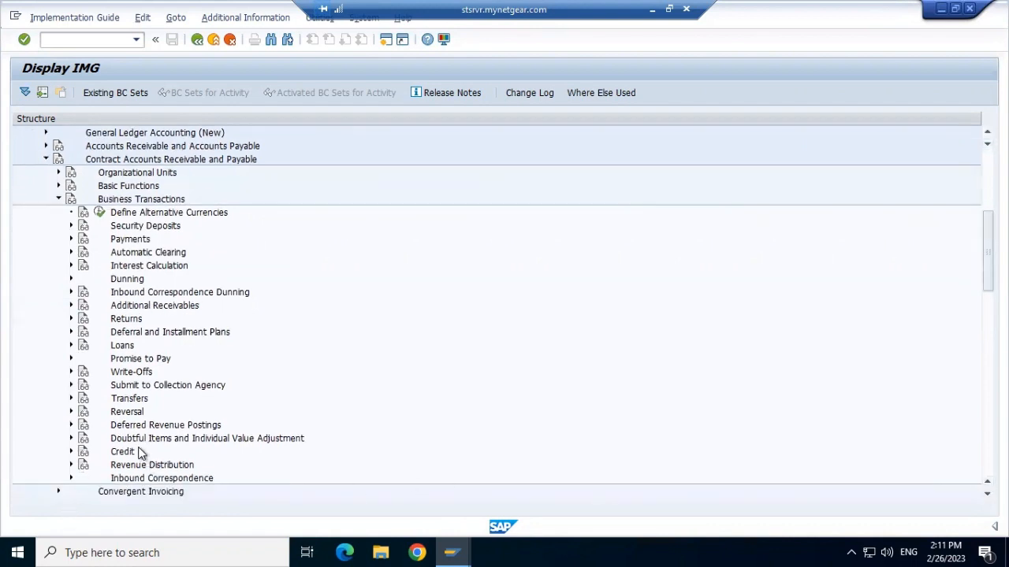
{"action": "left_click", "coordinate": [70, 319]}
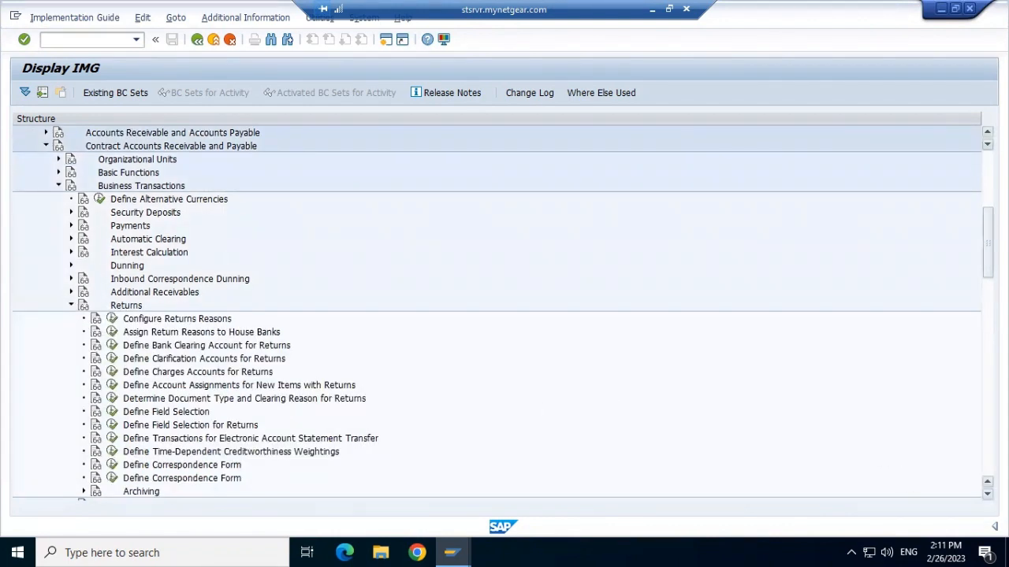
{"action": "left_click", "coordinate": [987, 494]}
{"action": "left_click", "coordinate": [987, 494]}
{"action": "left_click", "coordinate": [987, 494]}
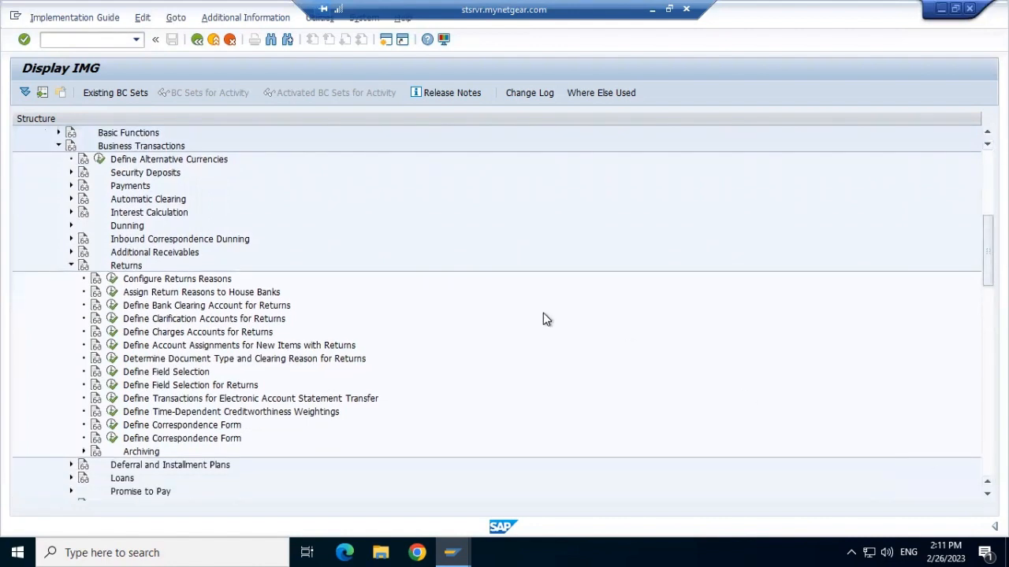
{"action": "left_click", "coordinate": [113, 279]}
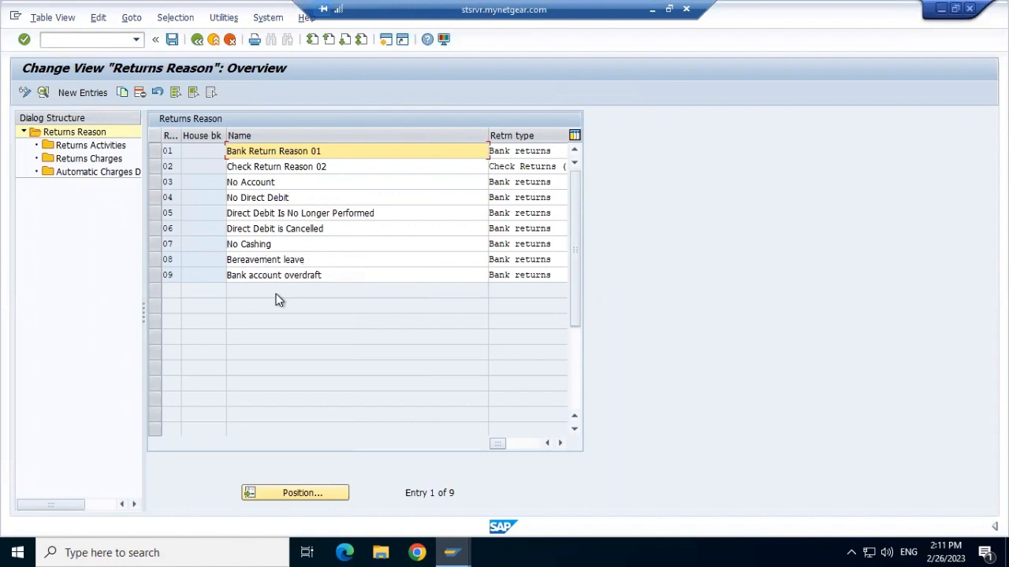
Step: Start a new returns reason entry with return reason 11 and return type Payment card returns, leaving the house bank blank
{"action": "left_click", "coordinate": [85, 93]}
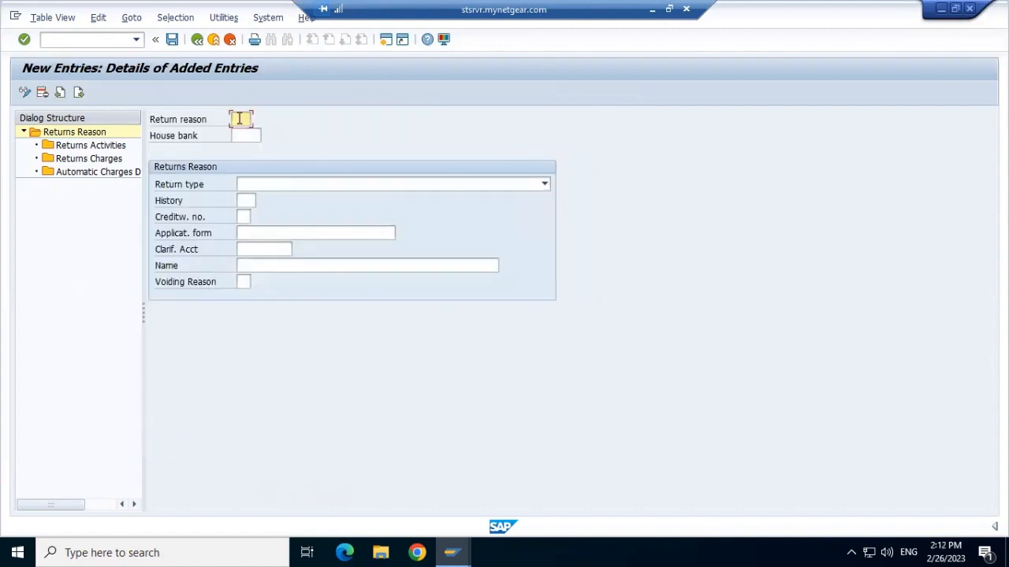
{"action": "type", "text": "11"}
{"action": "left_click", "coordinate": [248, 135]}
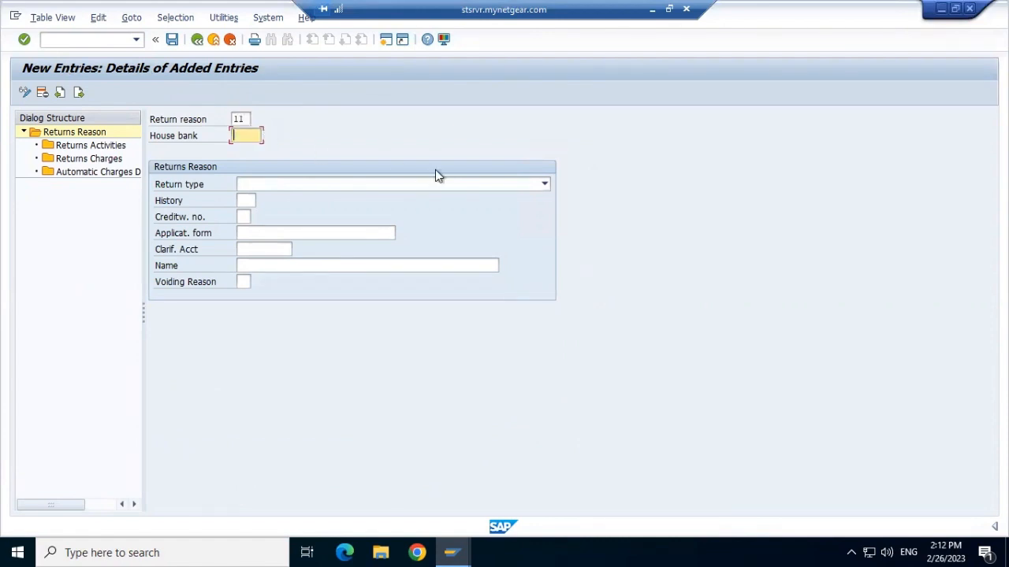
{"action": "left_click", "coordinate": [543, 186]}
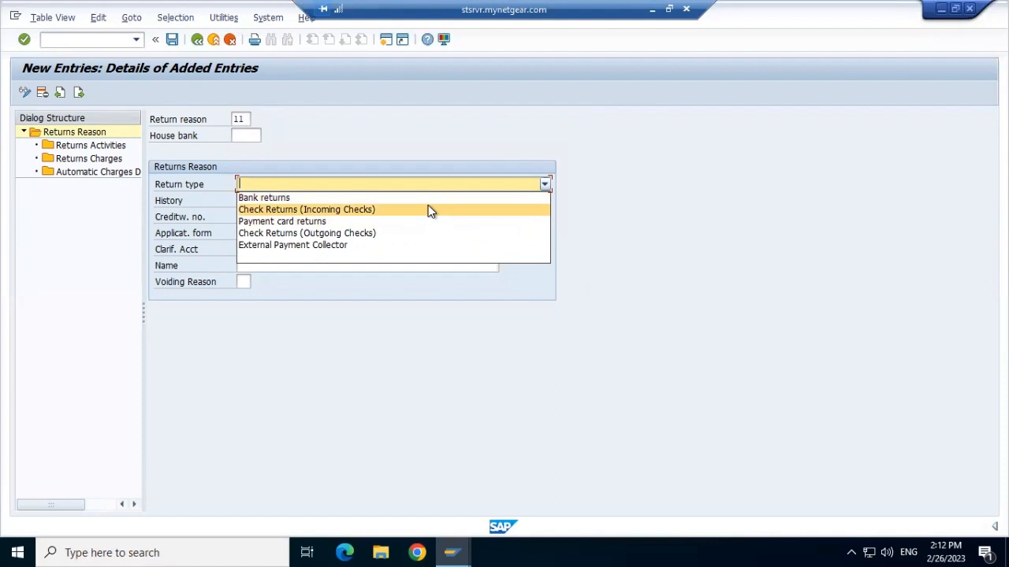
{"action": "left_click", "coordinate": [403, 227]}
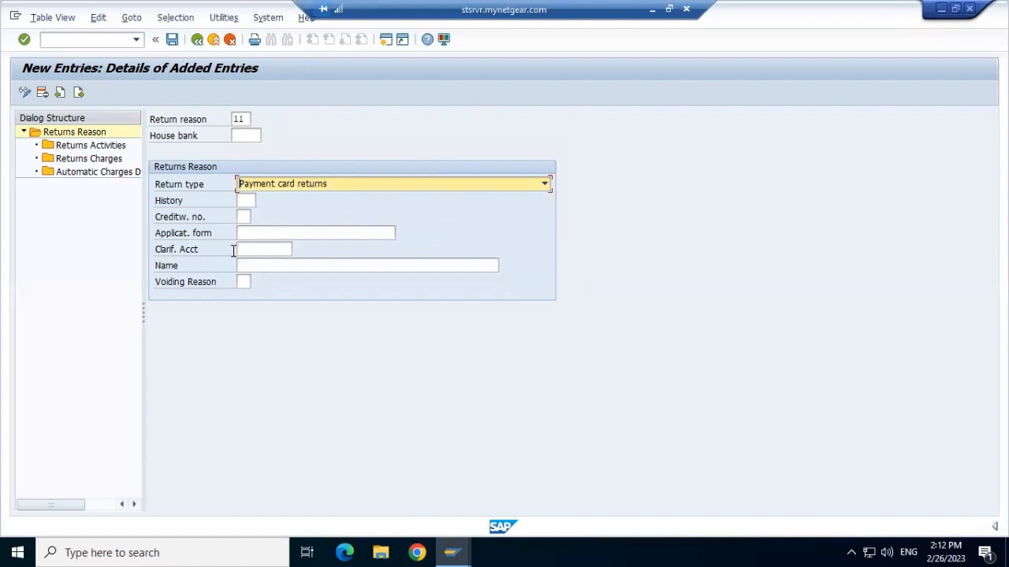
Step: Look up the available application forms and assign IS_U_BI_BILL to the return reason
{"action": "left_click", "coordinate": [284, 233]}
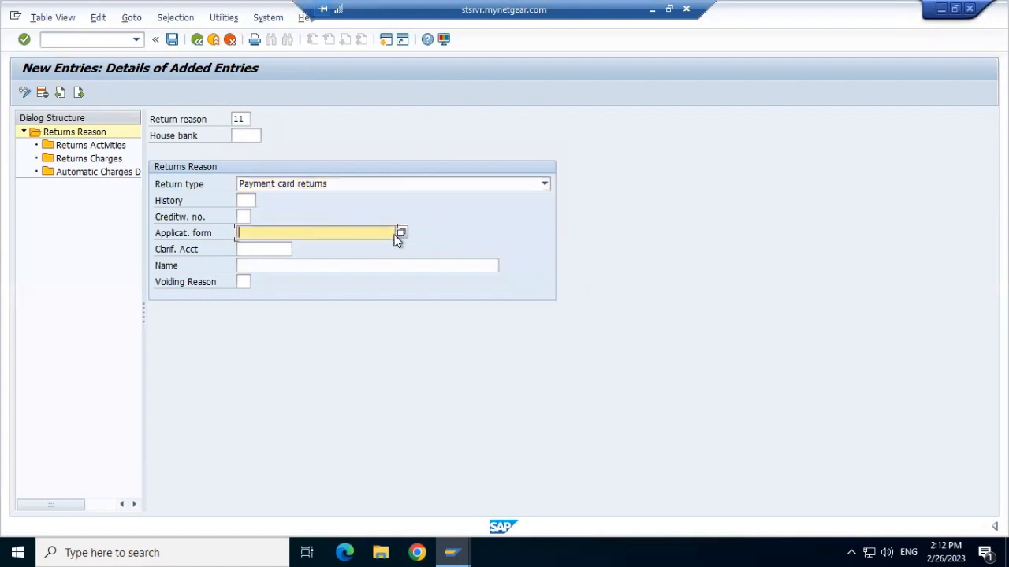
{"action": "left_click", "coordinate": [401, 232]}
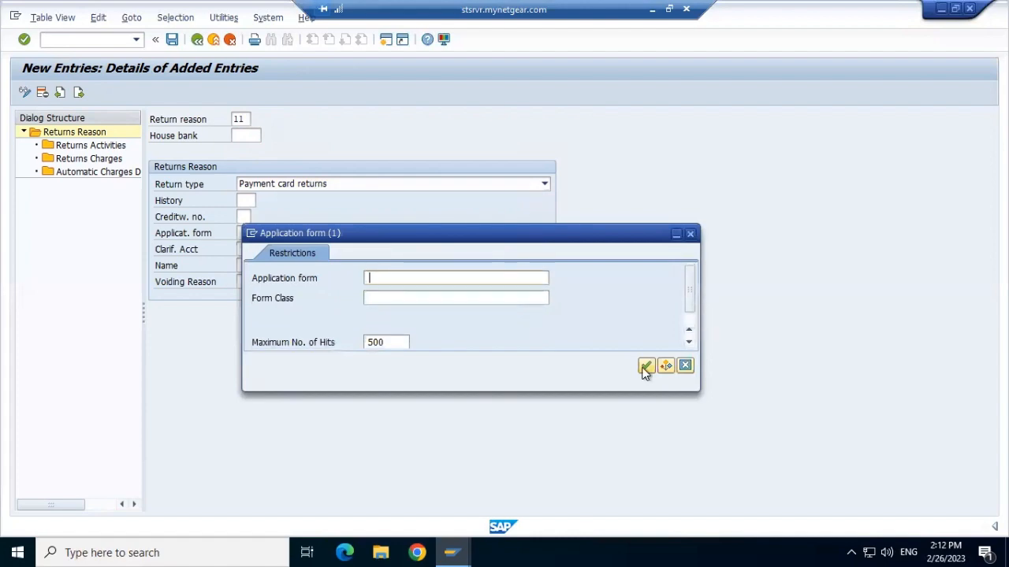
{"action": "left_click", "coordinate": [645, 367]}
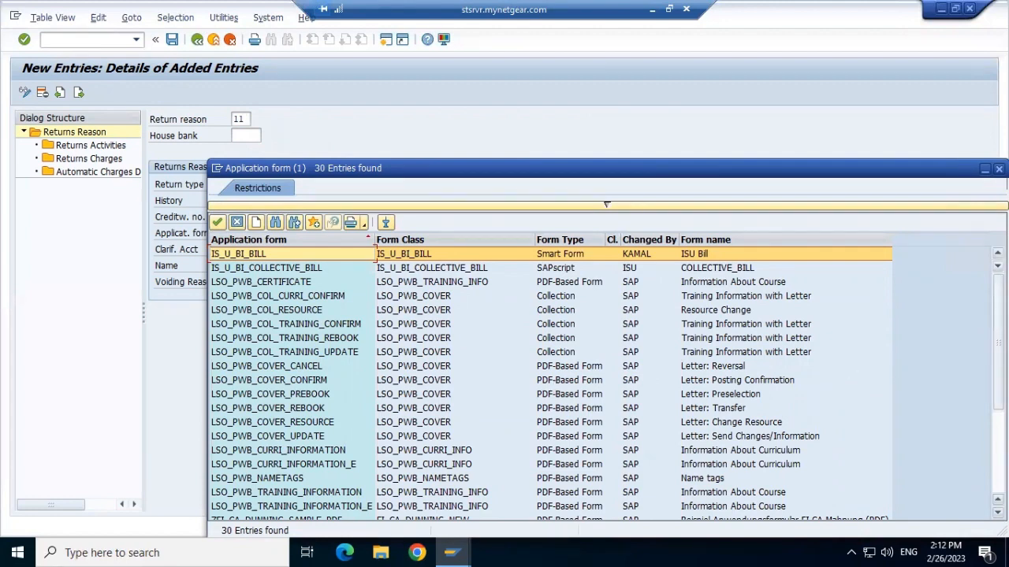
{"action": "left_click_drag", "start_coordinate": [998, 342], "coordinate": [998, 423]}
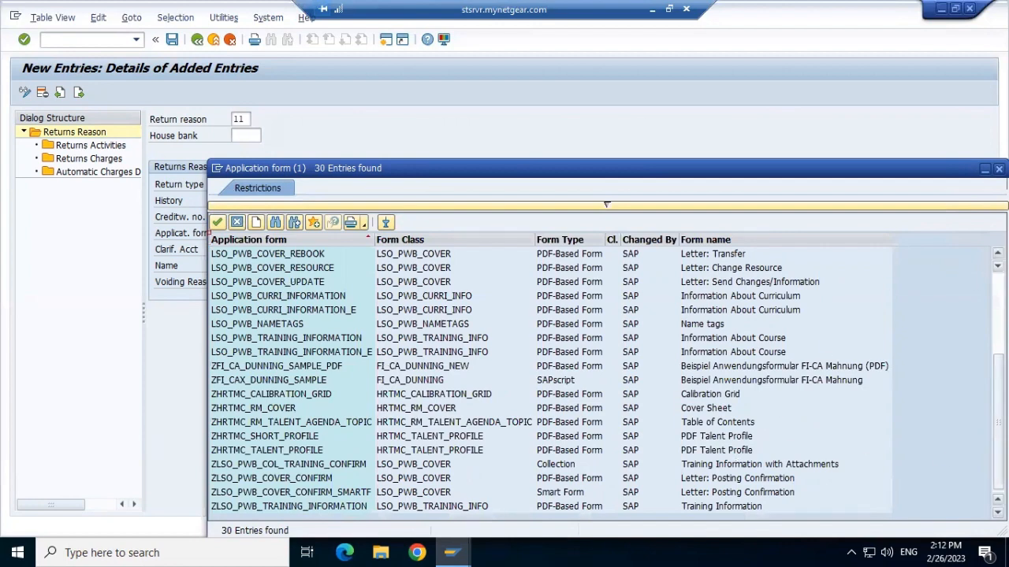
{"action": "left_click_drag", "start_coordinate": [998, 423], "coordinate": [998, 342]}
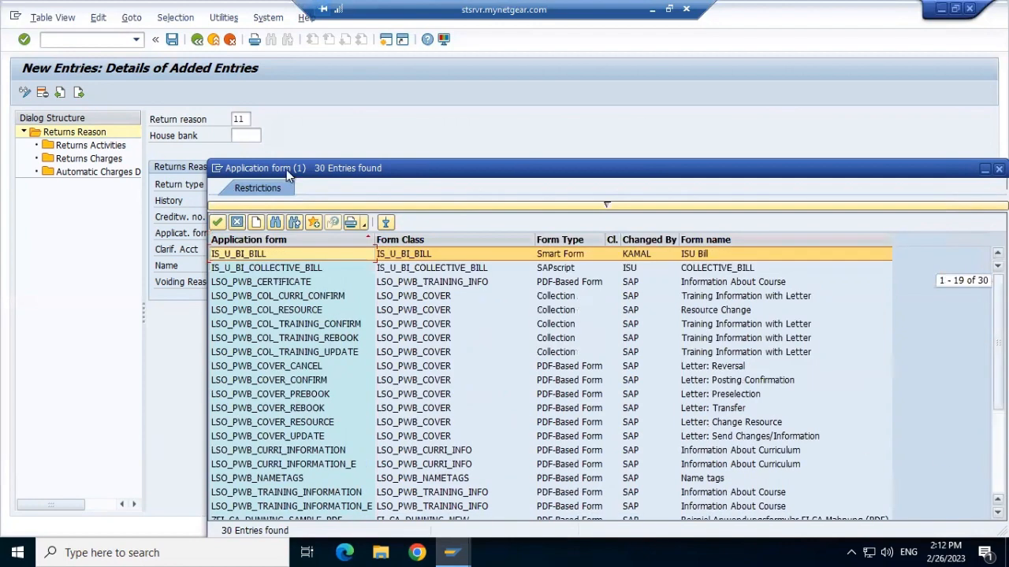
{"action": "left_click", "coordinate": [218, 225]}
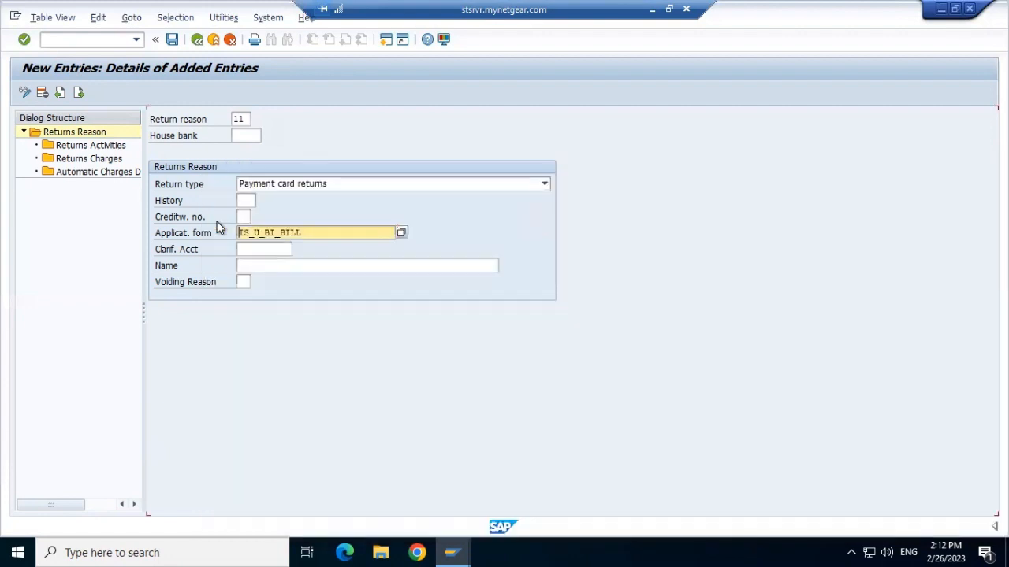
Step: Name the return reason "Less amount to clear", save it to the proposed customizing request and return to the overview
{"action": "left_click", "coordinate": [260, 268]}
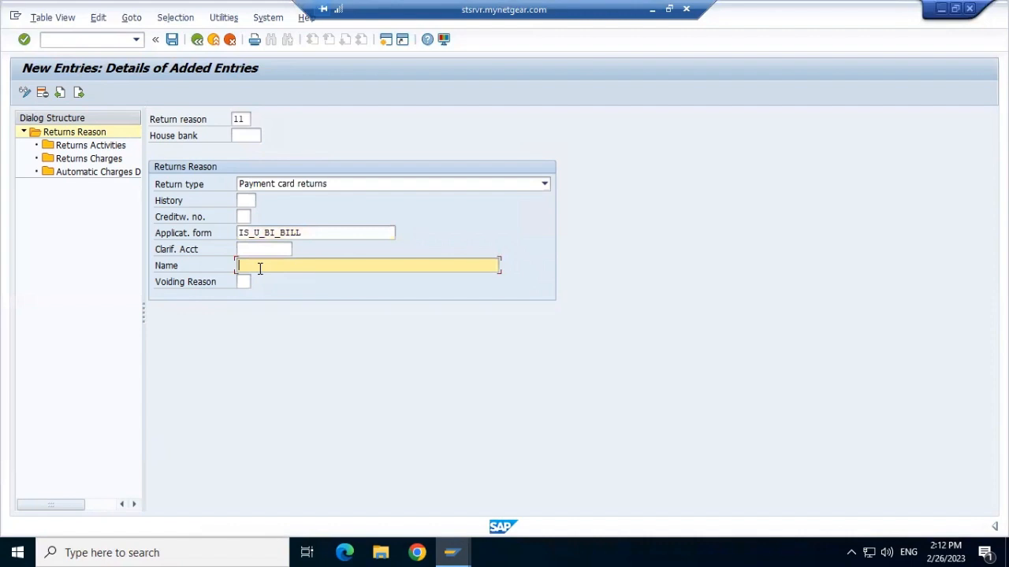
{"action": "type", "text": "Less Amount to clear"}
{"action": "left_click", "coordinate": [172, 41]}
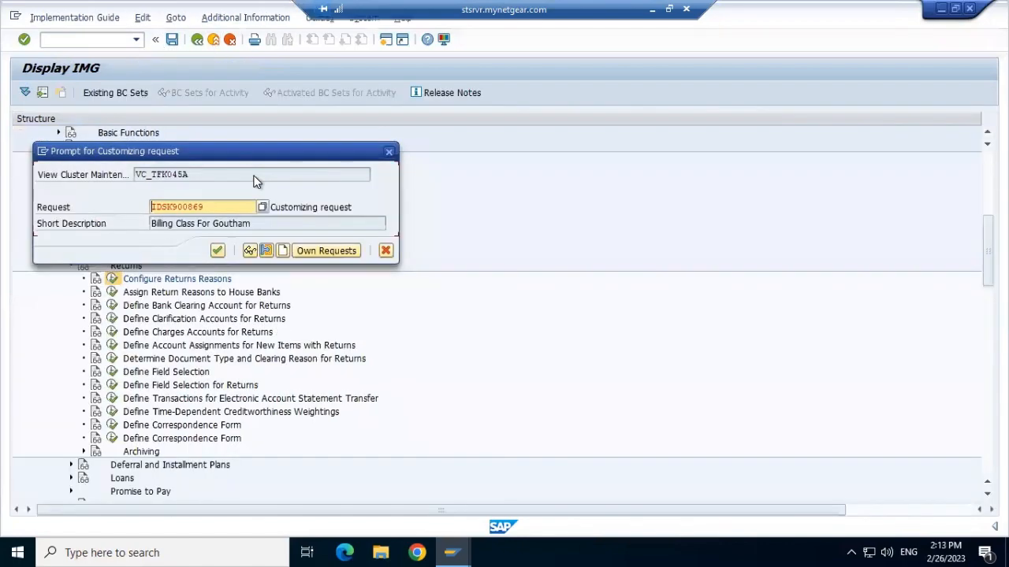
{"action": "left_click", "coordinate": [218, 251]}
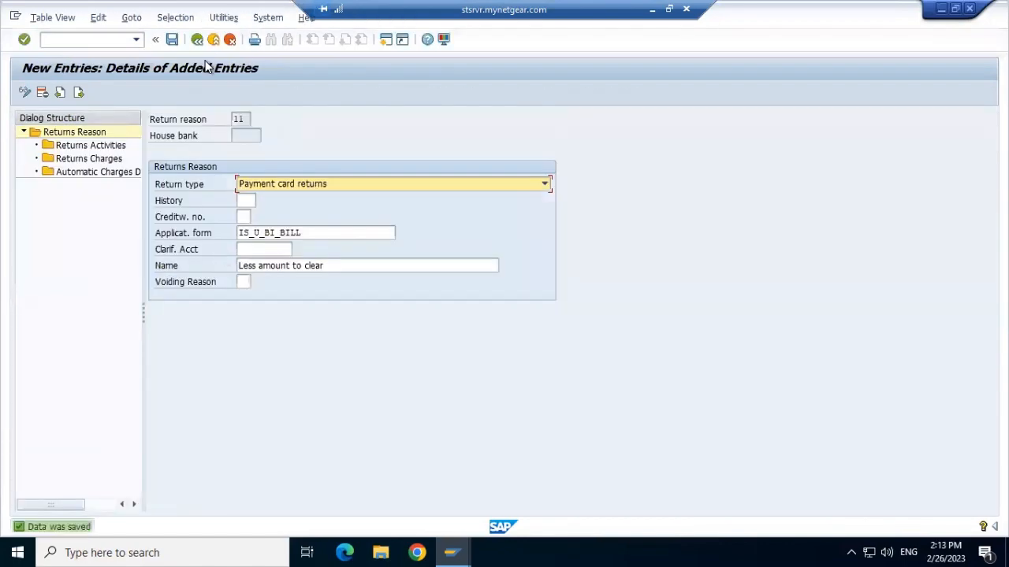
{"action": "left_click", "coordinate": [197, 39]}
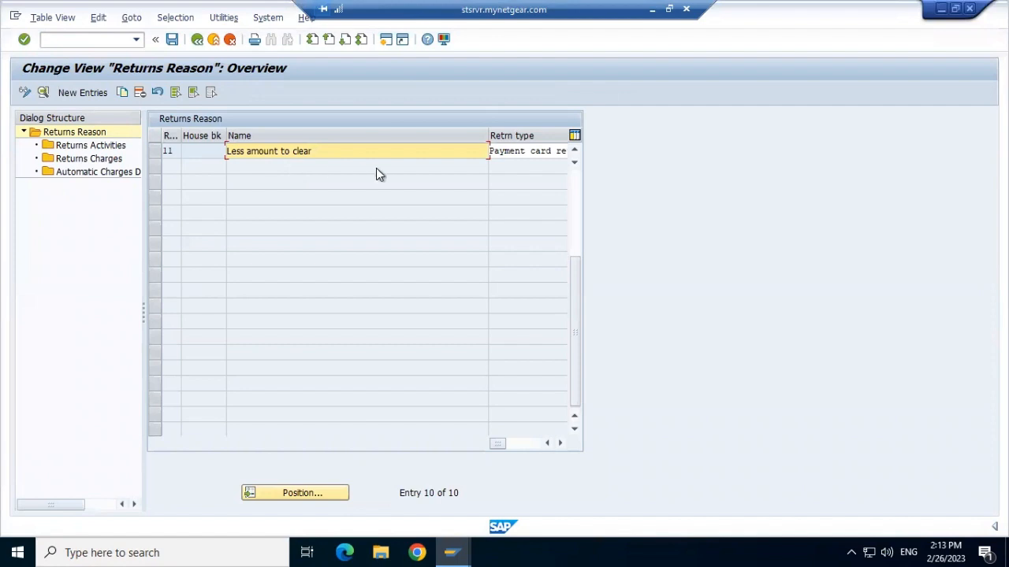
Step: Try to open the Returns Charges and Automatic Charges Determination views without selecting a return reason
{"action": "left_click", "coordinate": [86, 161]}
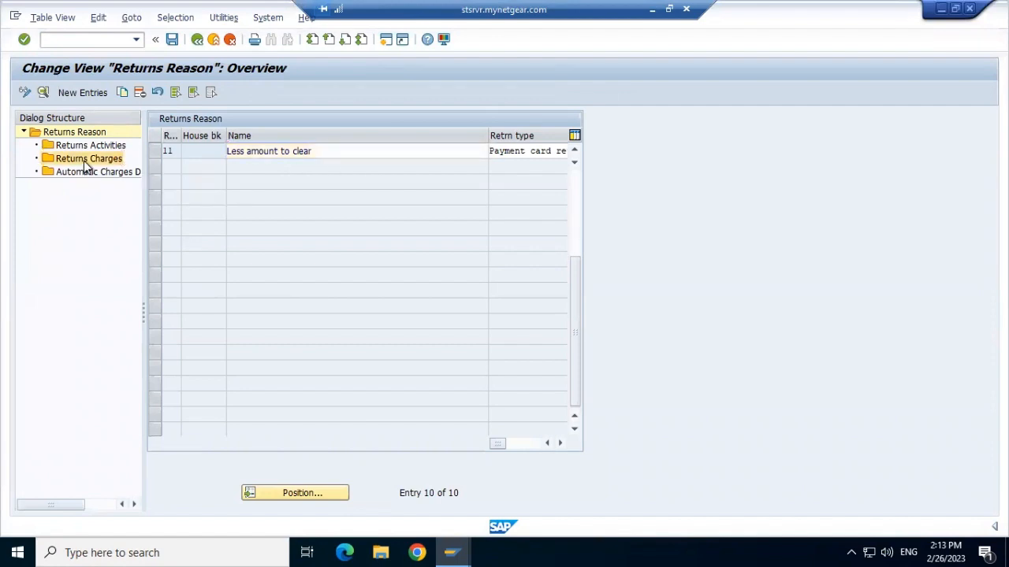
{"action": "left_click", "coordinate": [197, 40]}
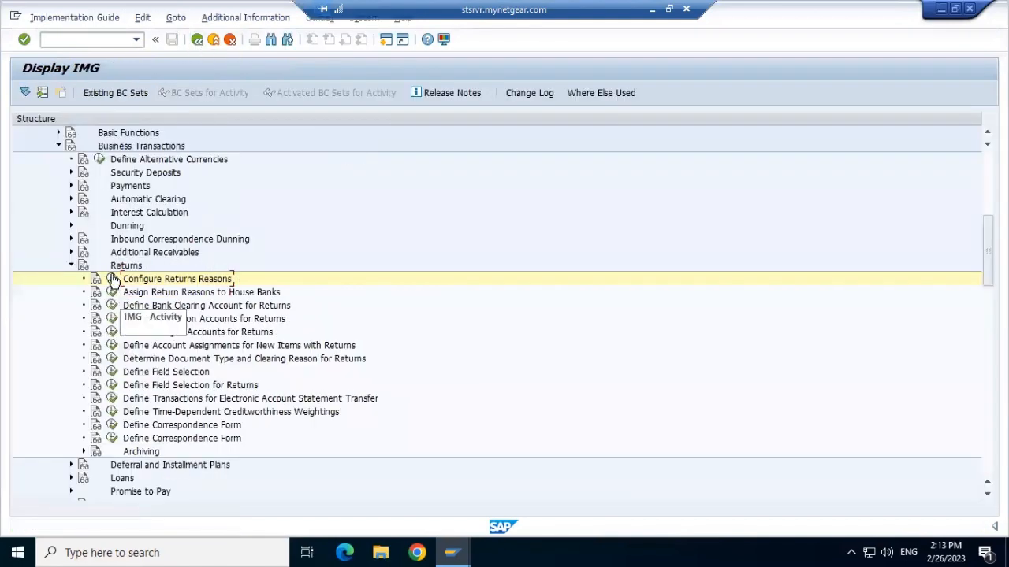
{"action": "left_click", "coordinate": [111, 279]}
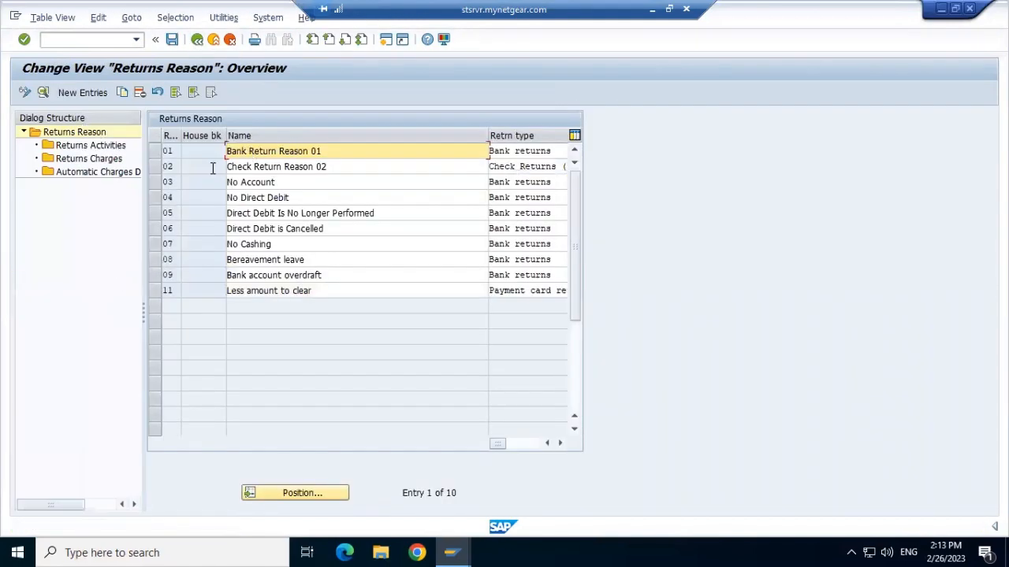
{"action": "left_click", "coordinate": [91, 160]}
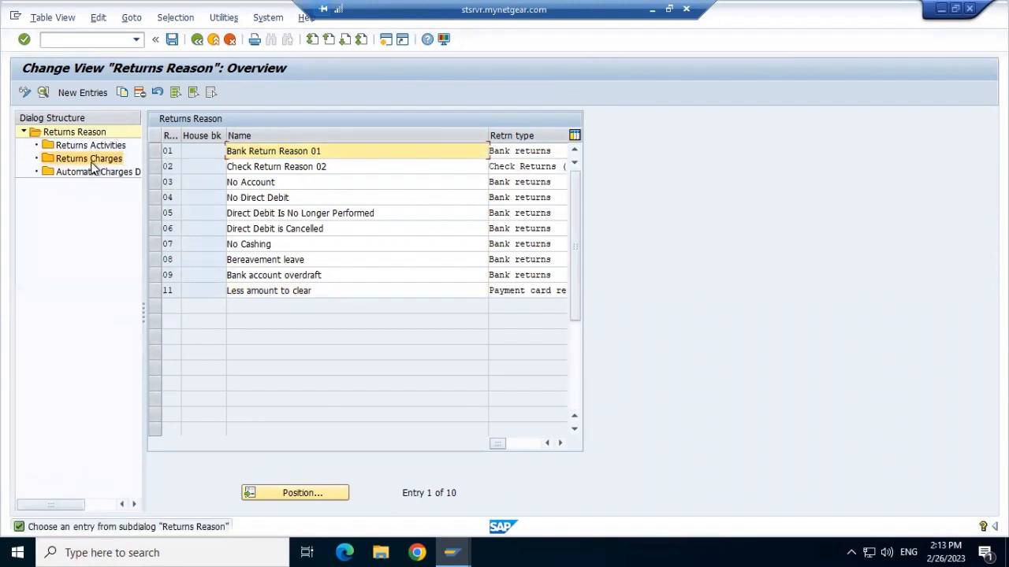
{"action": "left_click", "coordinate": [63, 133]}
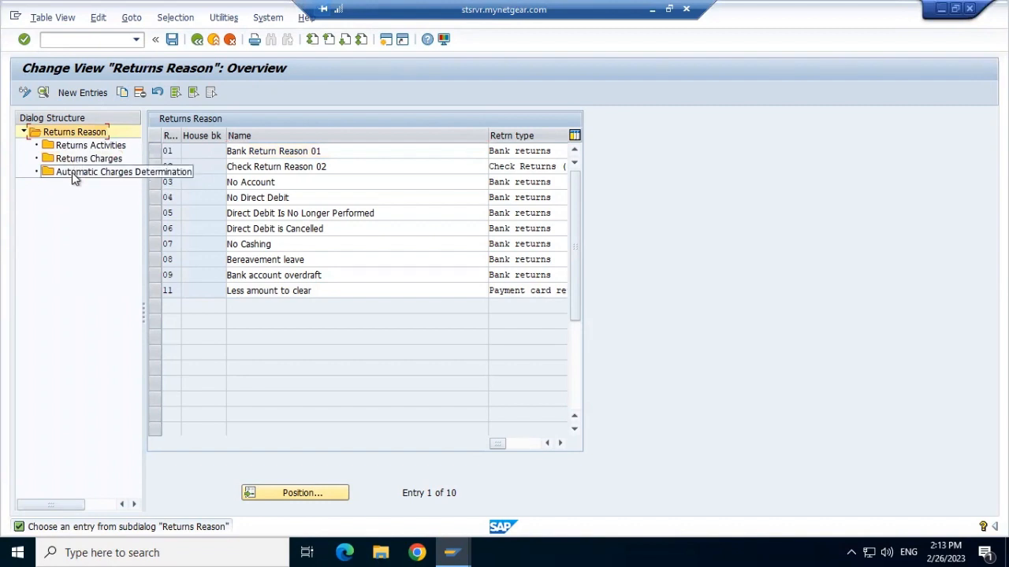
{"action": "left_click", "coordinate": [74, 178]}
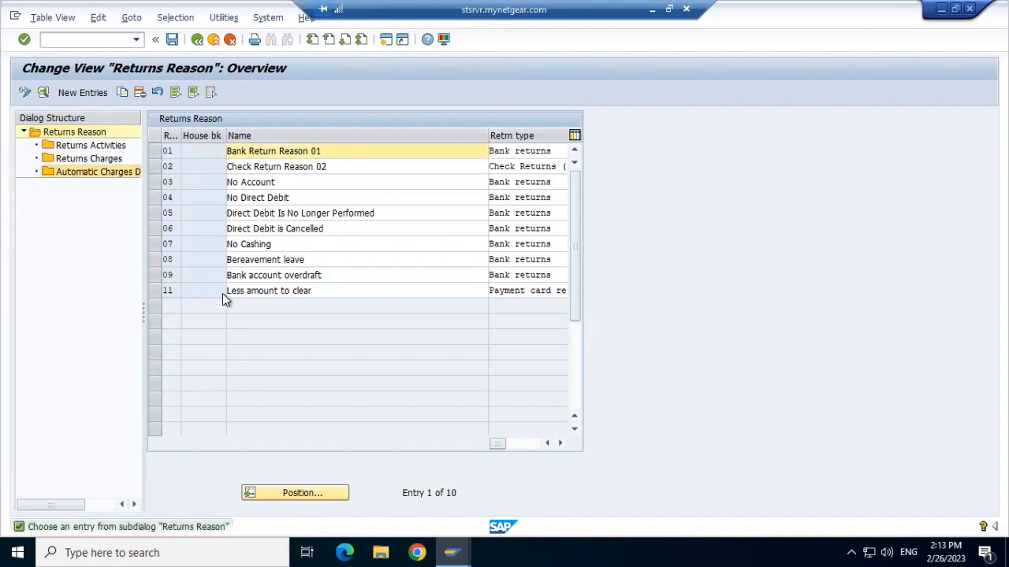
Step: Select return reason 11 "Less amount to clear" and open its Returns Charges view, accepting the information message
{"action": "left_click", "coordinate": [153, 290]}
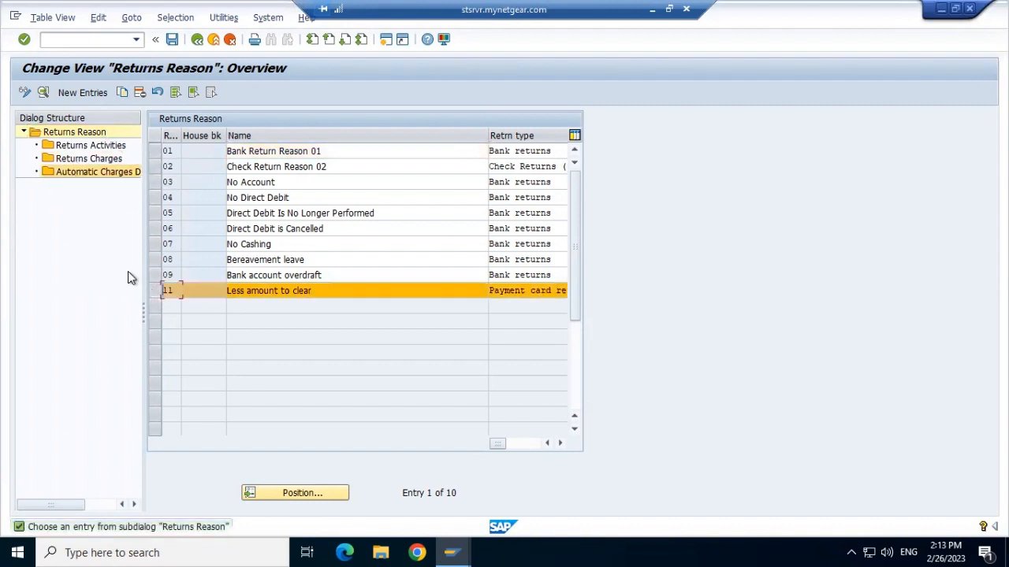
{"action": "left_click", "coordinate": [87, 159]}
{"action": "key", "text": "F3"}
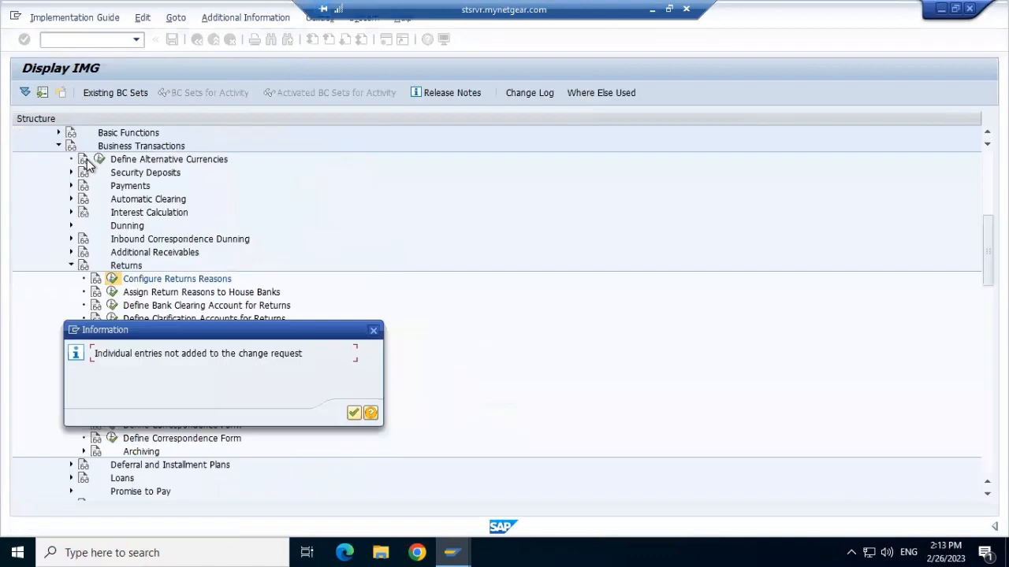
{"action": "left_click", "coordinate": [353, 413]}
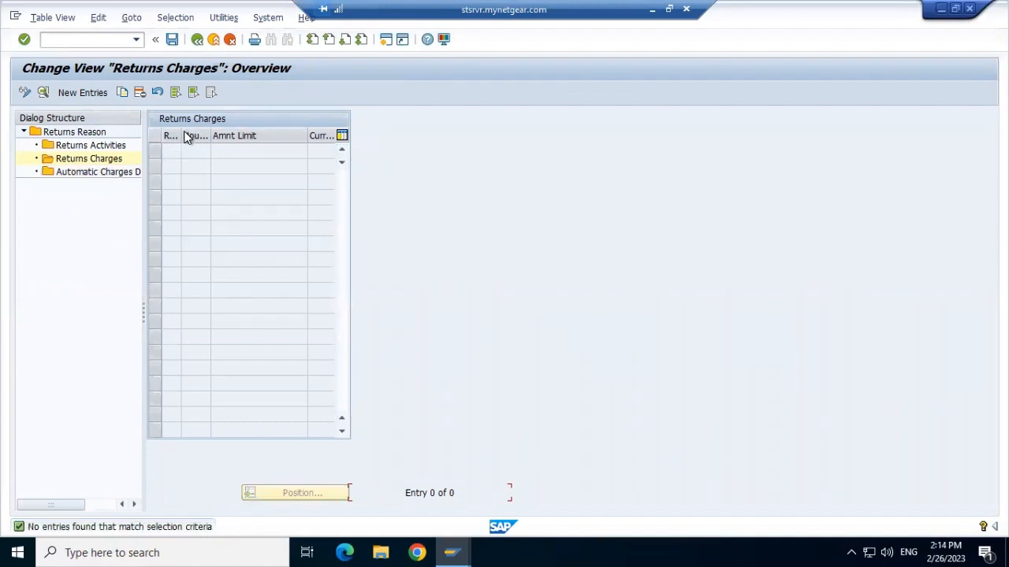
Step: Create a returns charges entry for return reason 11 with amount limit 1000 and currency INR, and save it to the proposed customizing request
{"action": "left_click", "coordinate": [82, 92]}
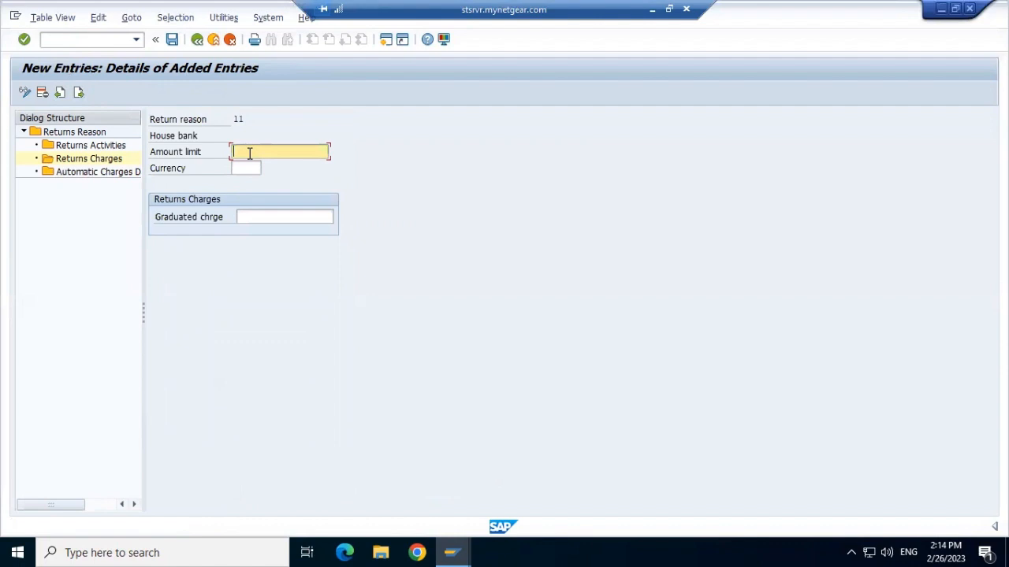
{"action": "type", "text": "1000"}
{"action": "left_click", "coordinate": [247, 164]}
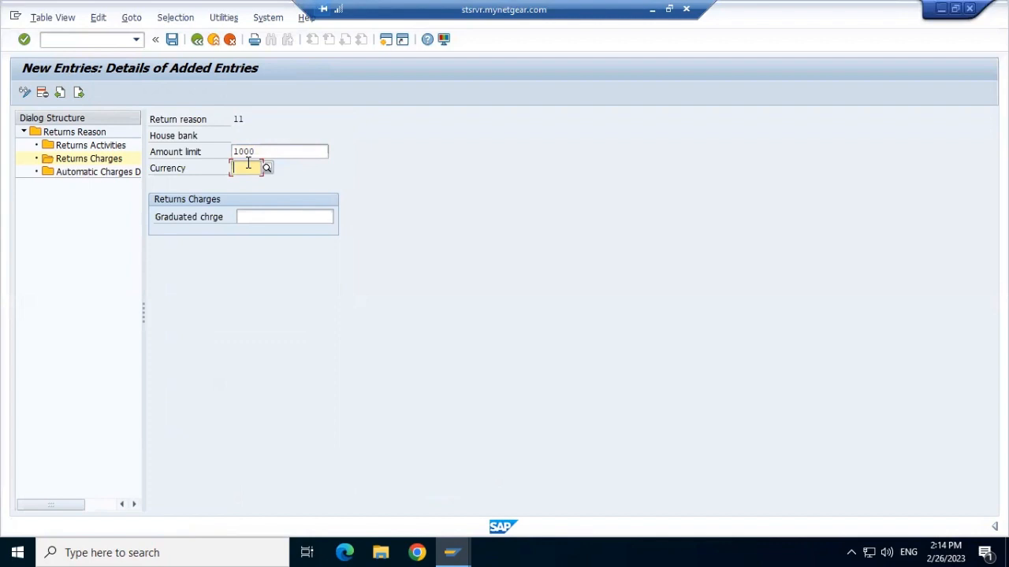
{"action": "type", "text": "inr"}
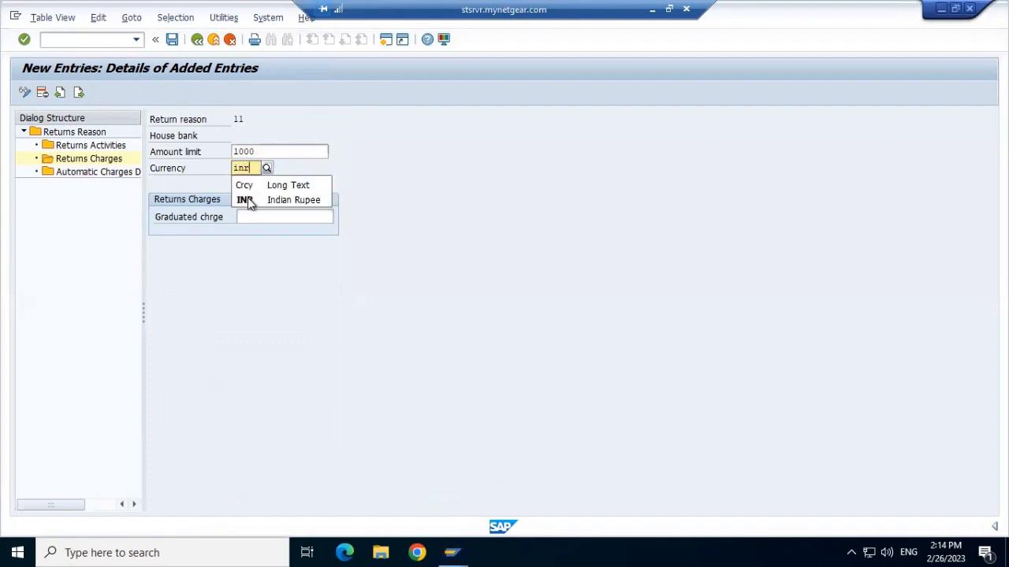
{"action": "left_click", "coordinate": [247, 202]}
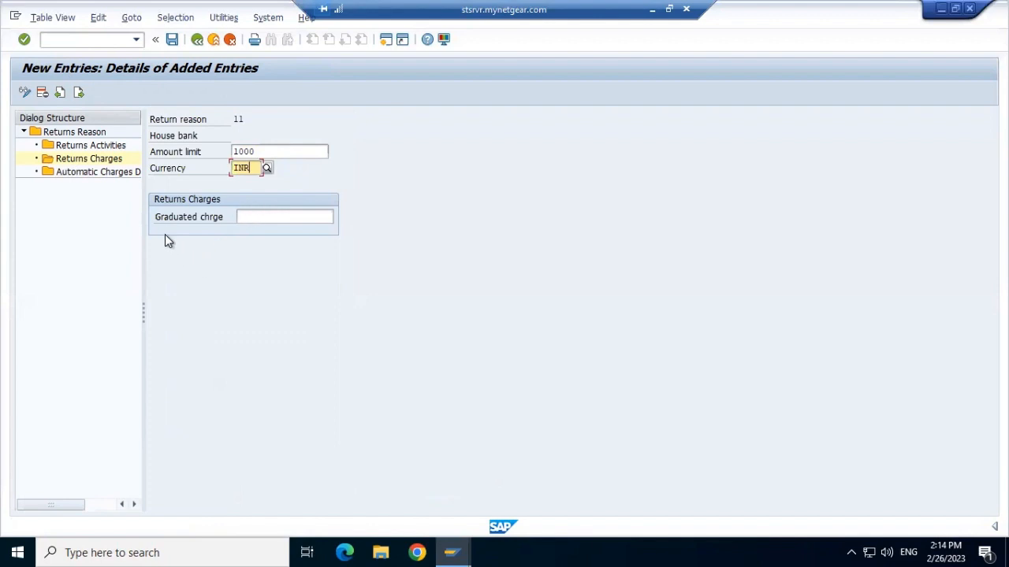
{"action": "left_click", "coordinate": [255, 220]}
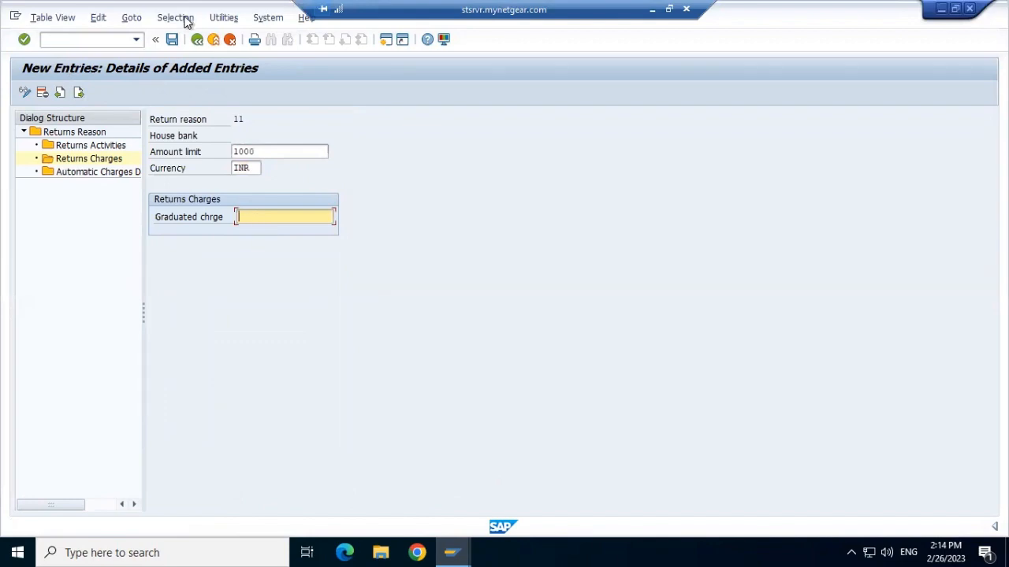
{"action": "left_click", "coordinate": [172, 41]}
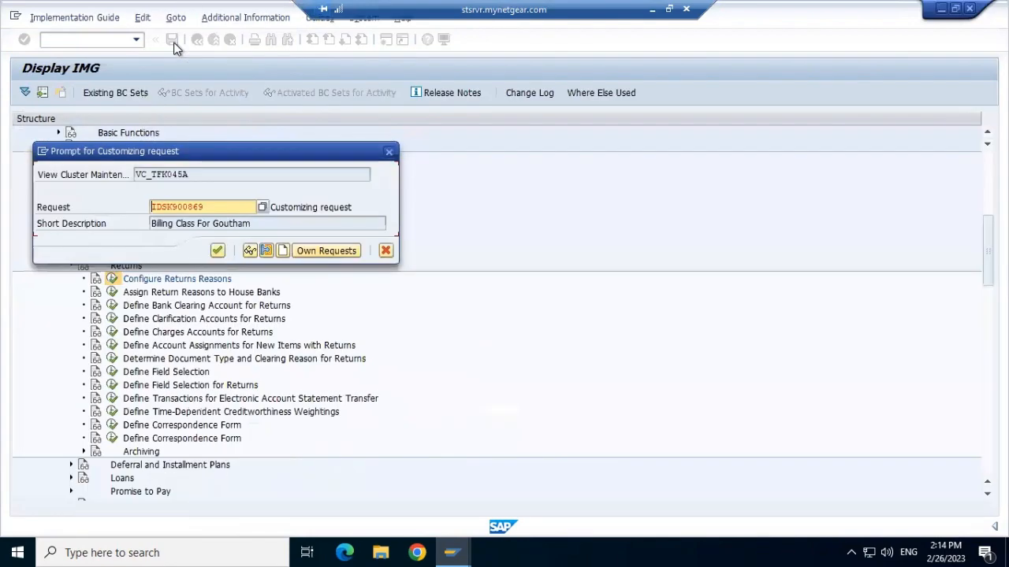
{"action": "left_click", "coordinate": [217, 251]}
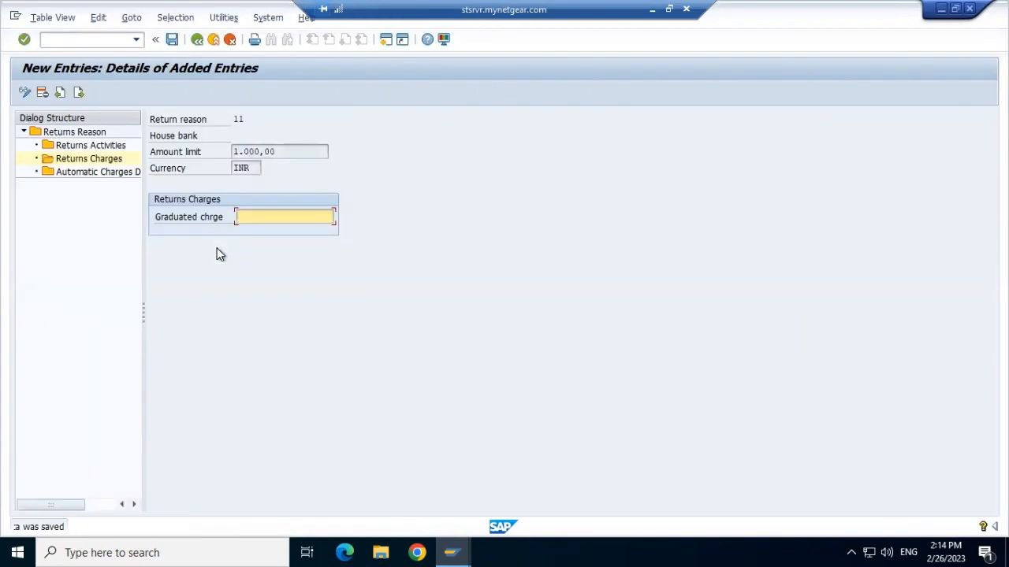
Step: Set the graduated charge of the 1000 INR returns charges entry to 11, save it and return to the overview
{"action": "left_click", "coordinate": [196, 41]}
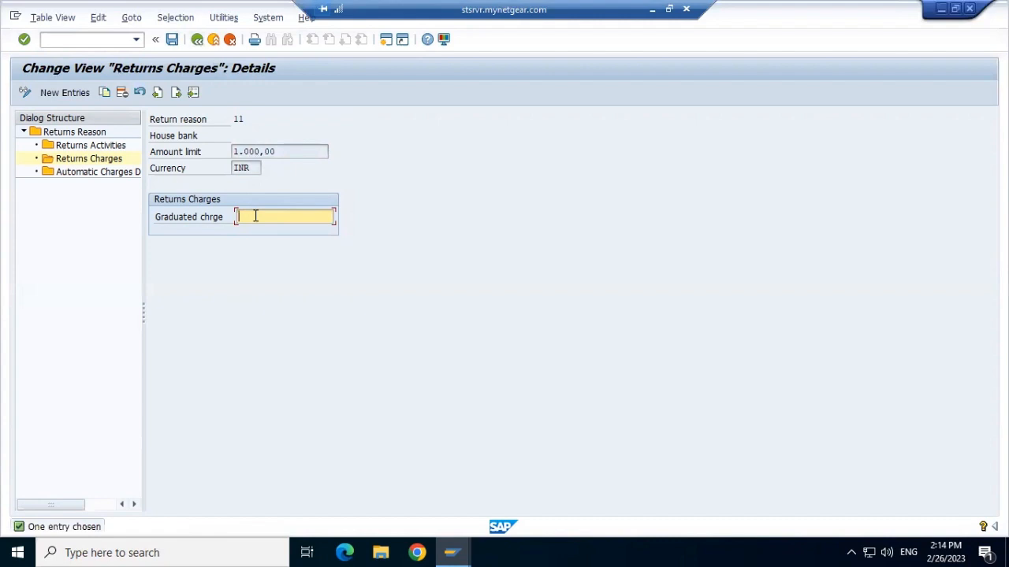
{"action": "type", "text": "11"}
{"action": "left_click", "coordinate": [171, 41]}
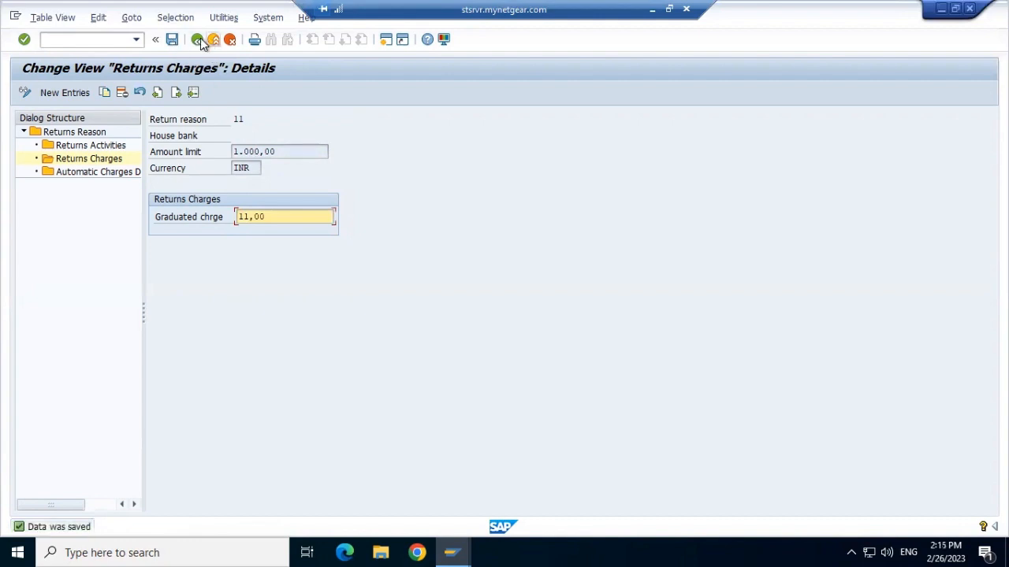
{"action": "left_click", "coordinate": [197, 39]}
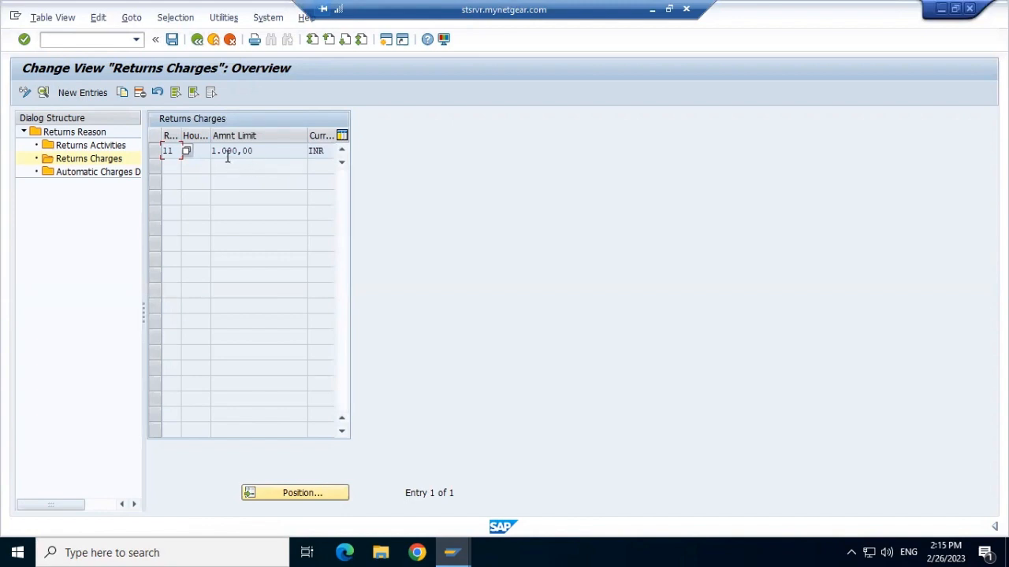
Step: Return to the returns reason list, select reason 11 "Less amount to clear" and open its Automatic Charges Determination view
{"action": "left_click", "coordinate": [82, 173]}
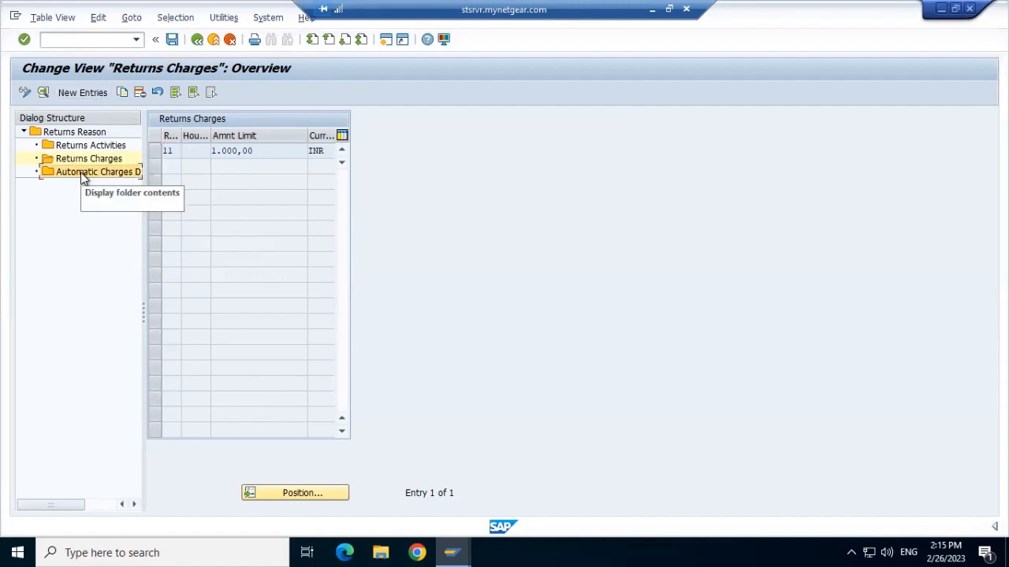
{"action": "left_click", "coordinate": [197, 44]}
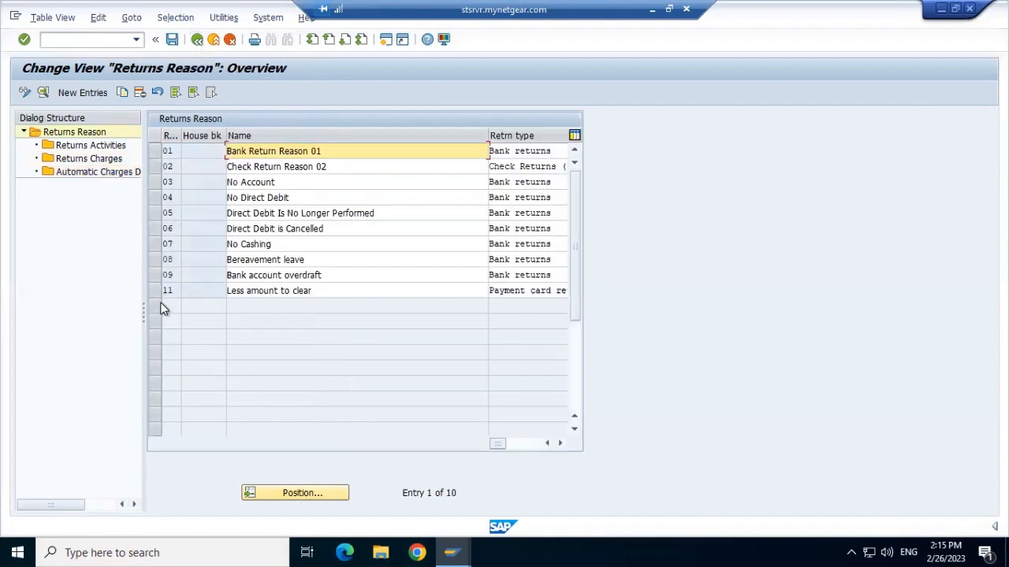
{"action": "left_click", "coordinate": [155, 294]}
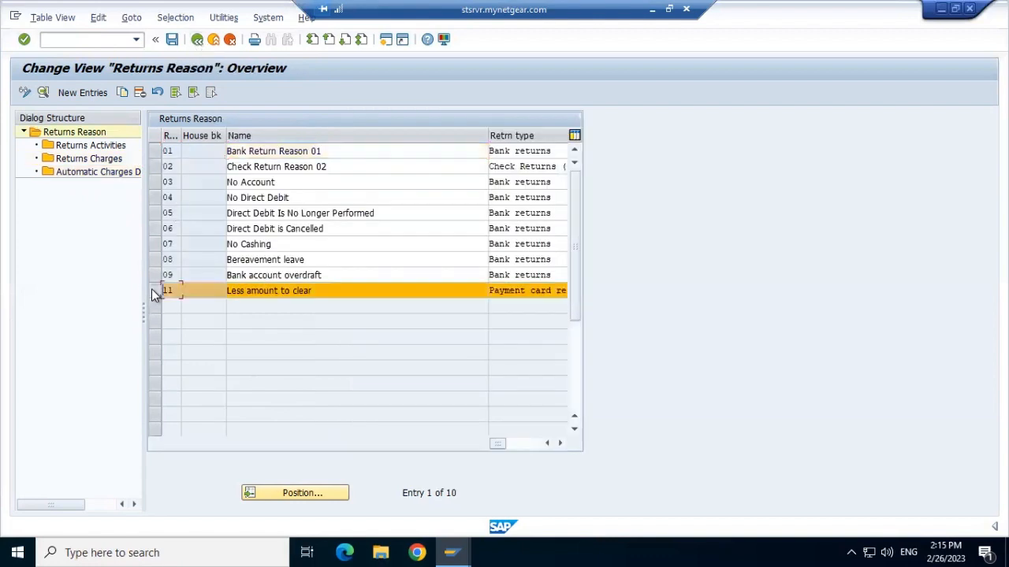
{"action": "double_click", "coordinate": [90, 178]}
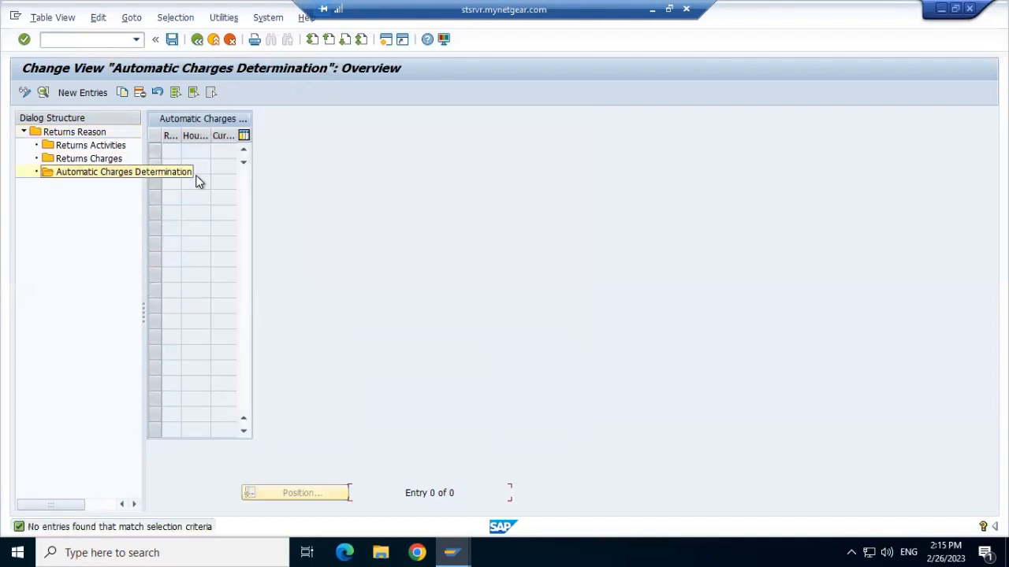
Step: Create an automatic charges determination entry with currency INR and maximum difference 1000, save it and return to the returns reason overview
{"action": "left_click", "coordinate": [93, 93]}
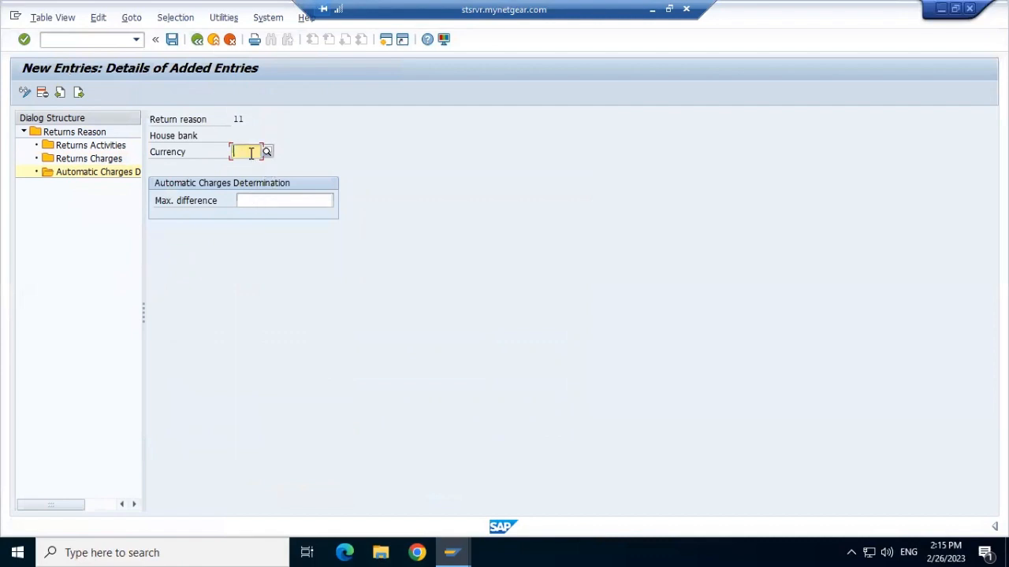
{"action": "type", "text": "I"}
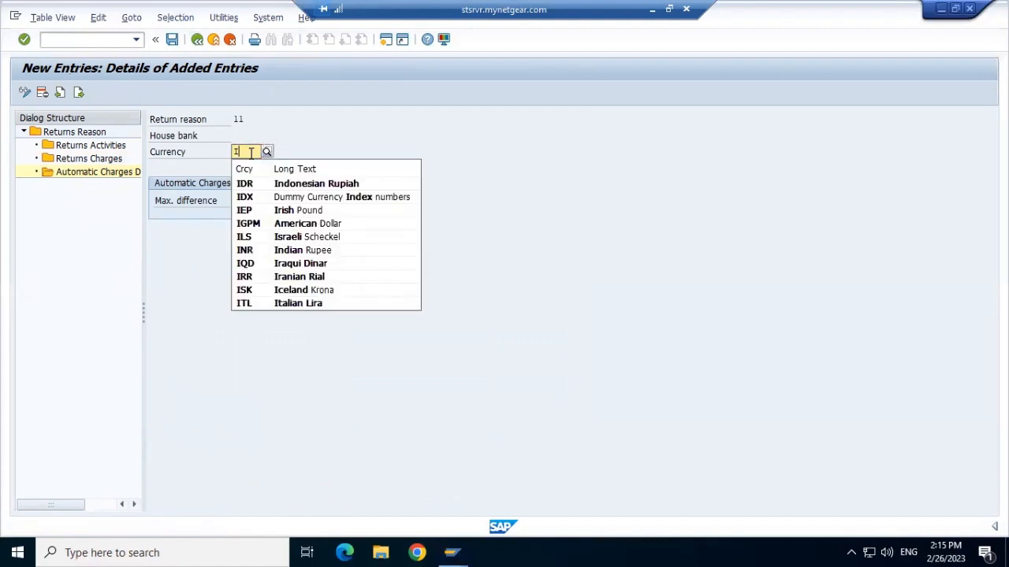
{"action": "type", "text": "N"}
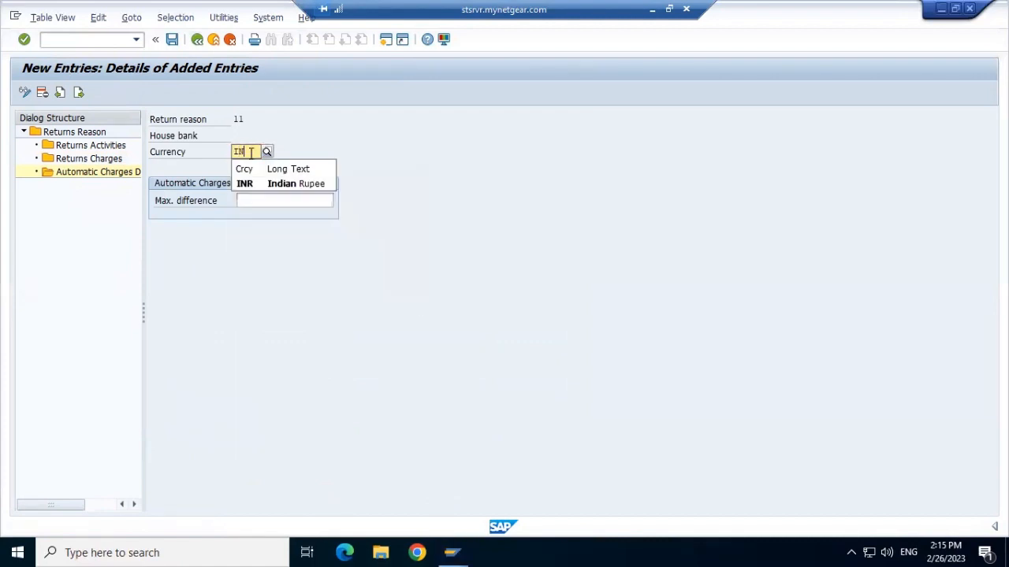
{"action": "type", "text": "R"}
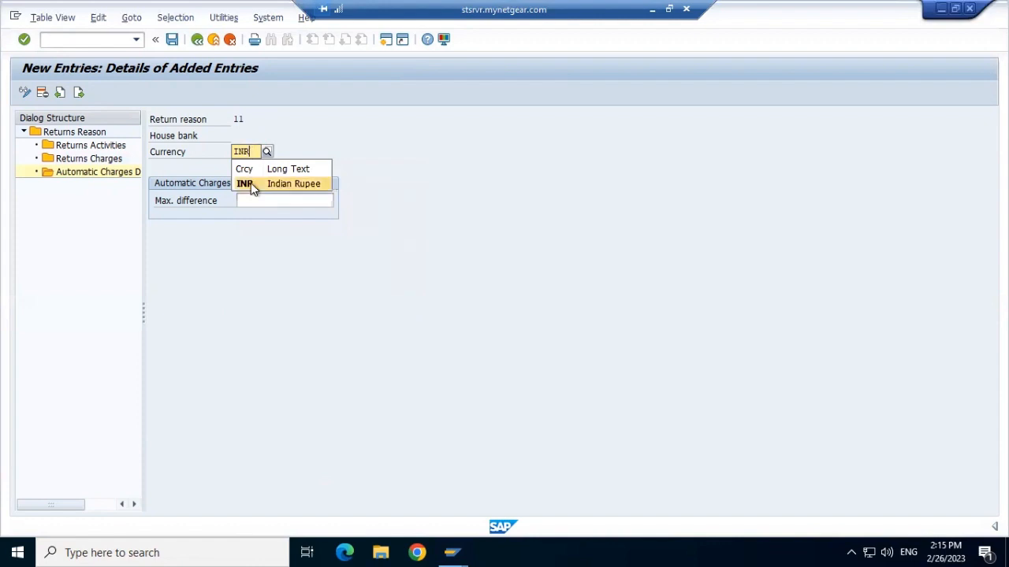
{"action": "left_click", "coordinate": [250, 183]}
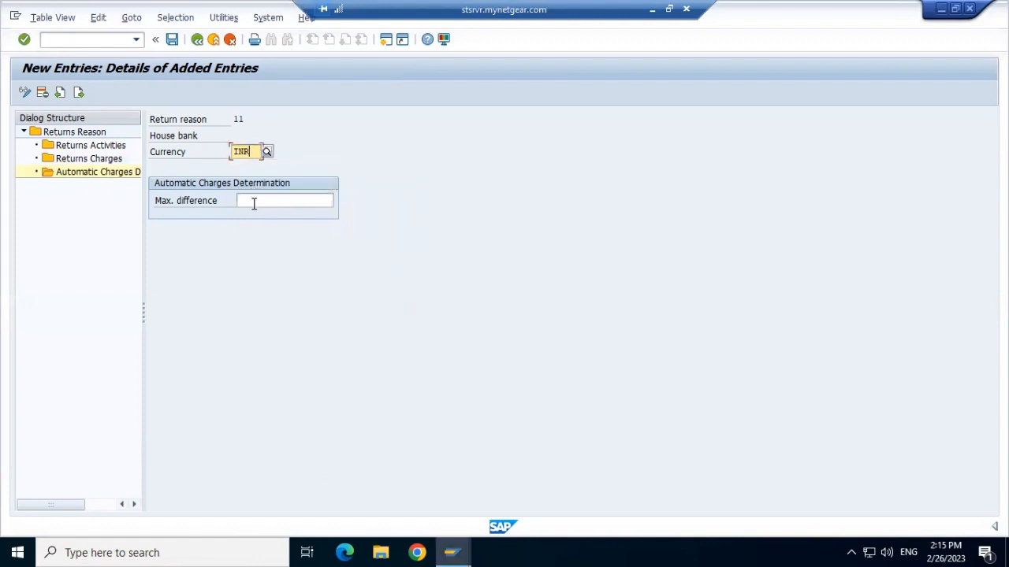
{"action": "left_click", "coordinate": [253, 204]}
{"action": "type", "text": "1"}
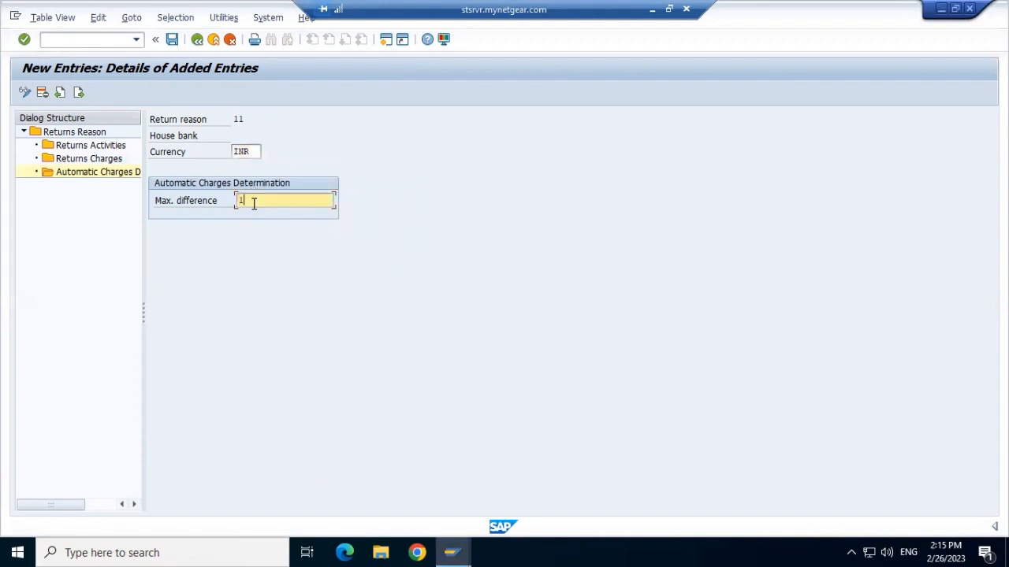
{"action": "type", "text": "000"}
{"action": "left_click", "coordinate": [173, 40]}
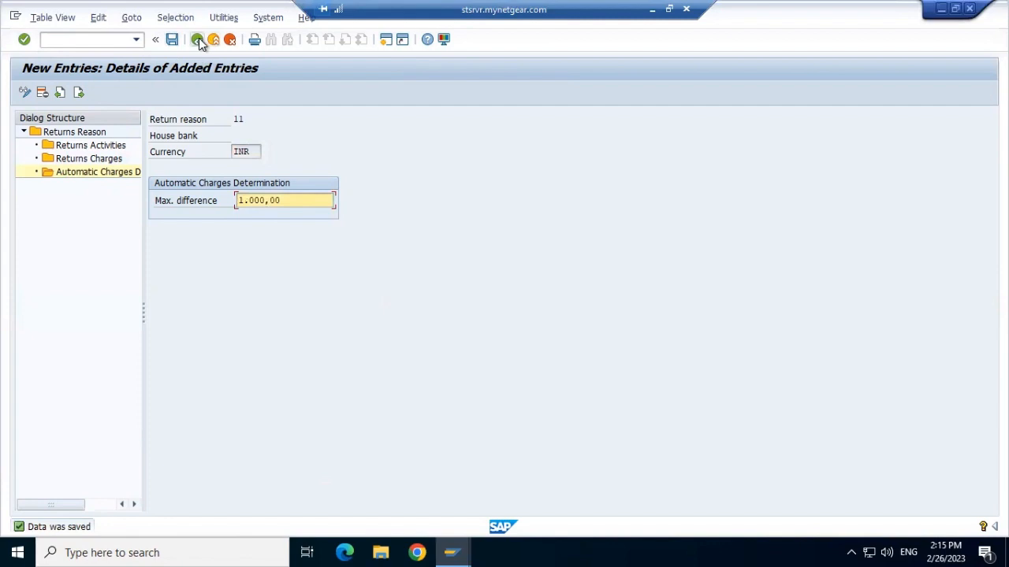
{"action": "left_click", "coordinate": [198, 38]}
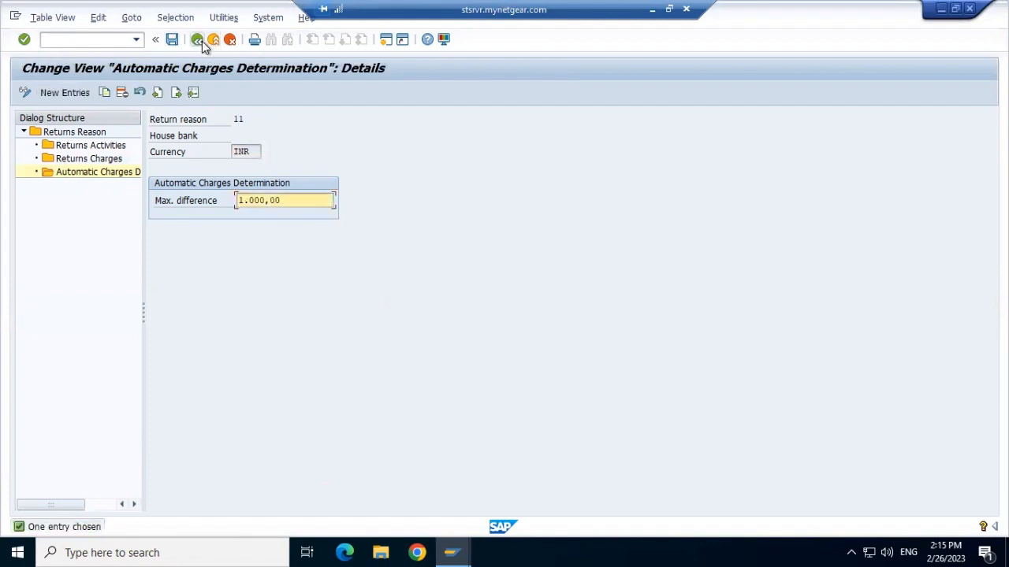
{"action": "left_click", "coordinate": [231, 43]}
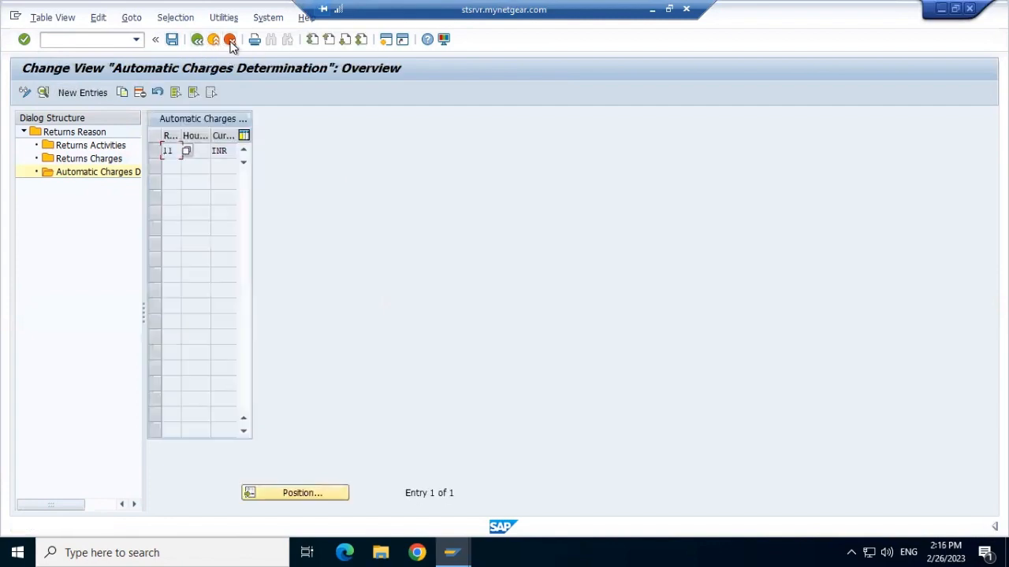
{"action": "left_click", "coordinate": [230, 43]}
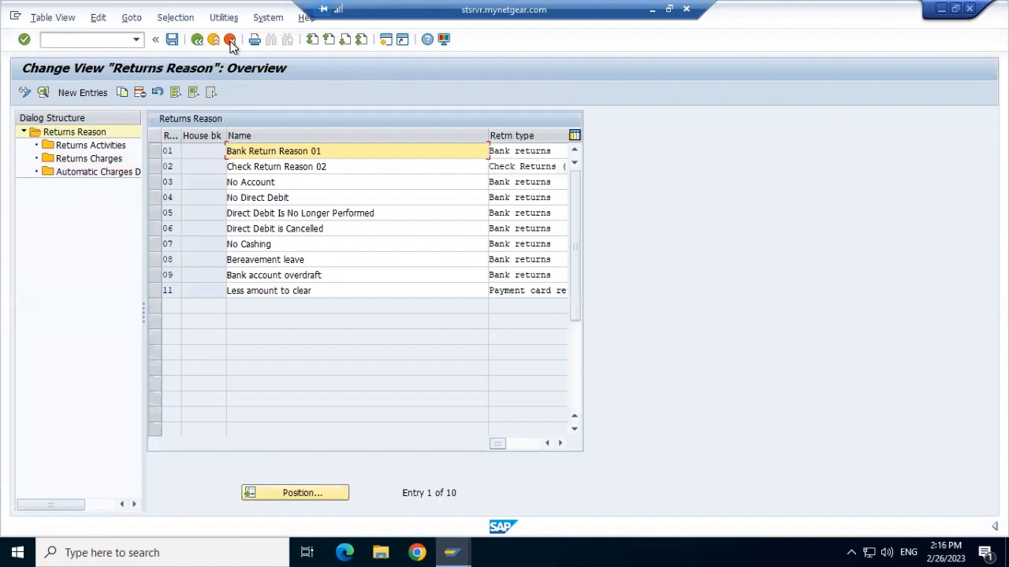
Step: Review the details of return reason 11 "Less amount to clear" and go back to the implementation guide
{"action": "left_click", "coordinate": [157, 288]}
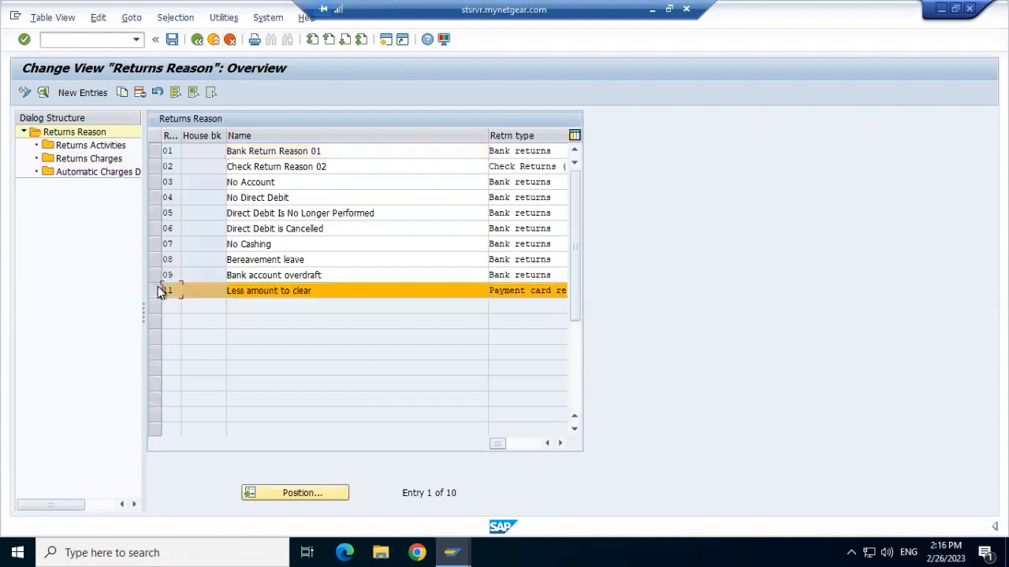
{"action": "double_click", "coordinate": [255, 292]}
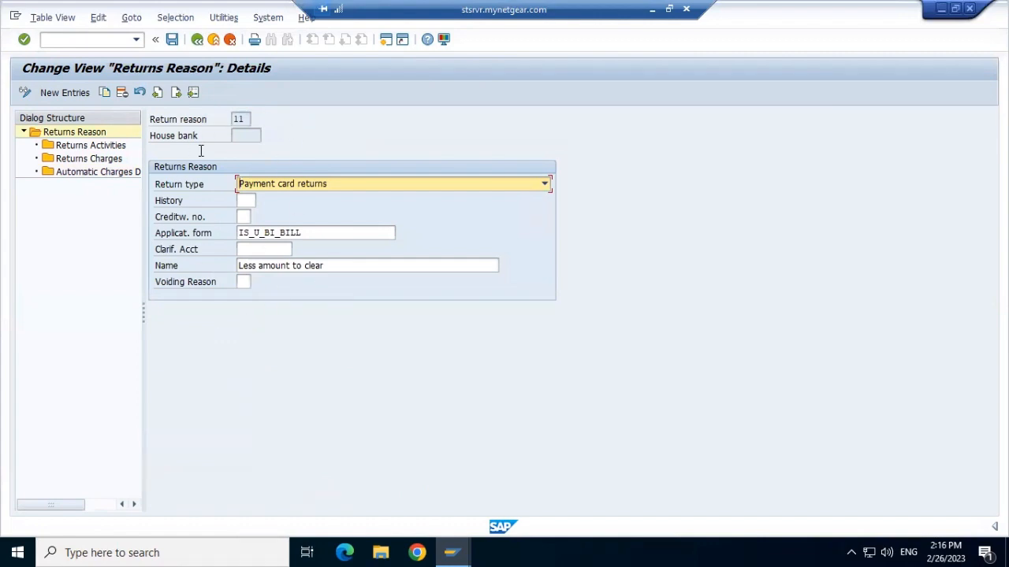
{"action": "left_click", "coordinate": [198, 41]}
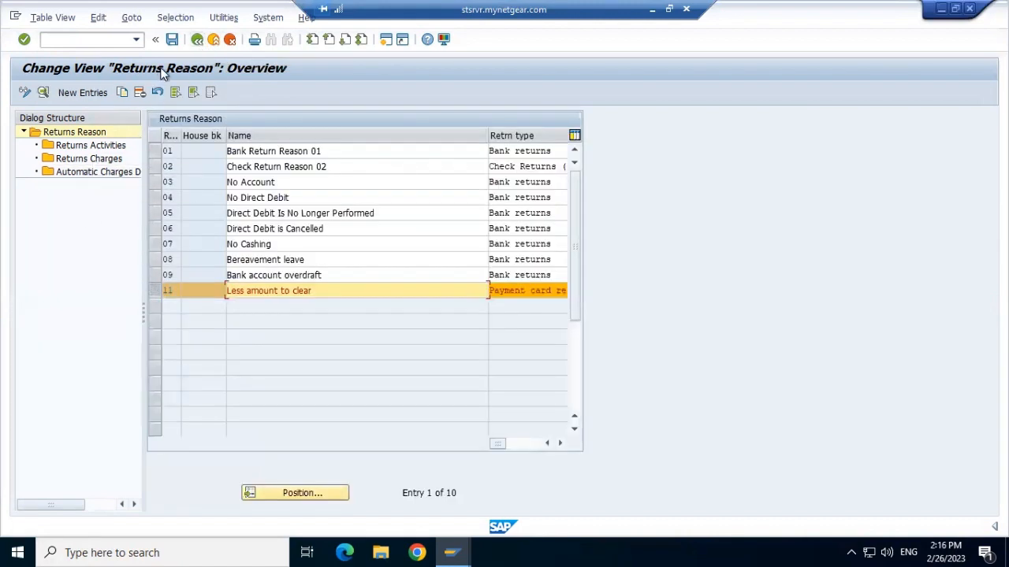
{"action": "left_click", "coordinate": [197, 41]}
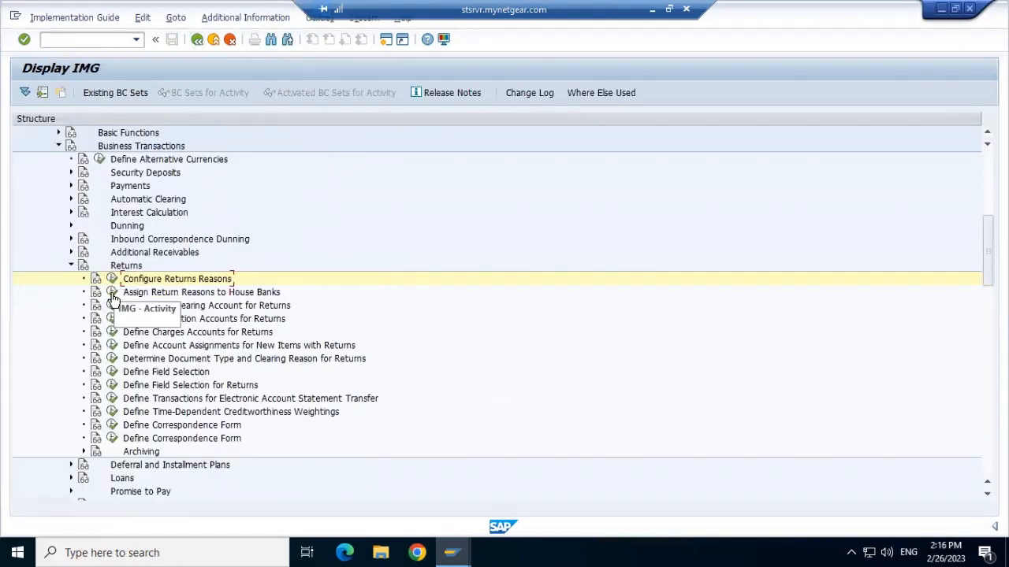
Step: Open the Assign Return Reasons to House Banks activity and start a new entry with company code ORT1
{"action": "left_click", "coordinate": [112, 293]}
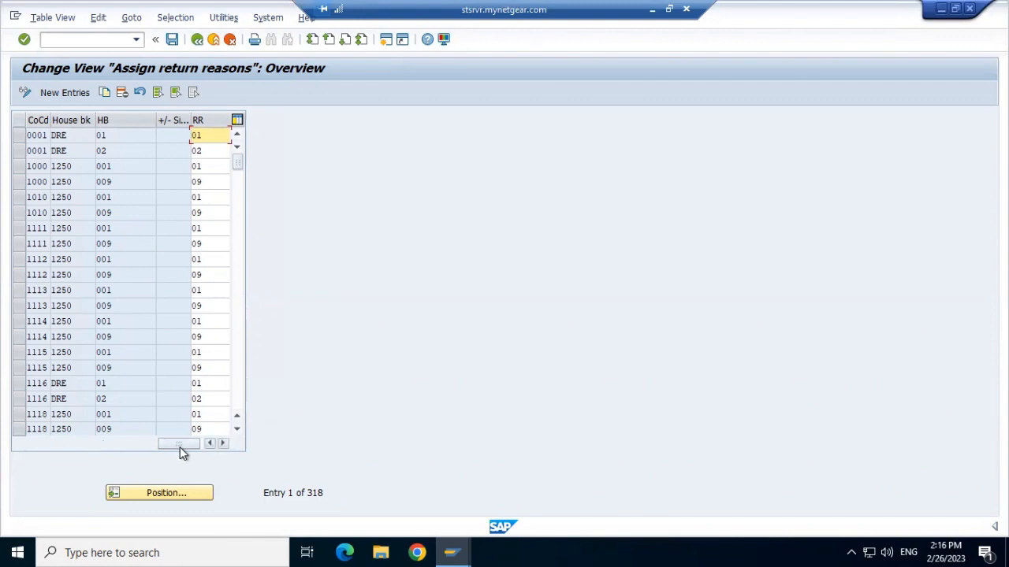
{"action": "left_click", "coordinate": [70, 92]}
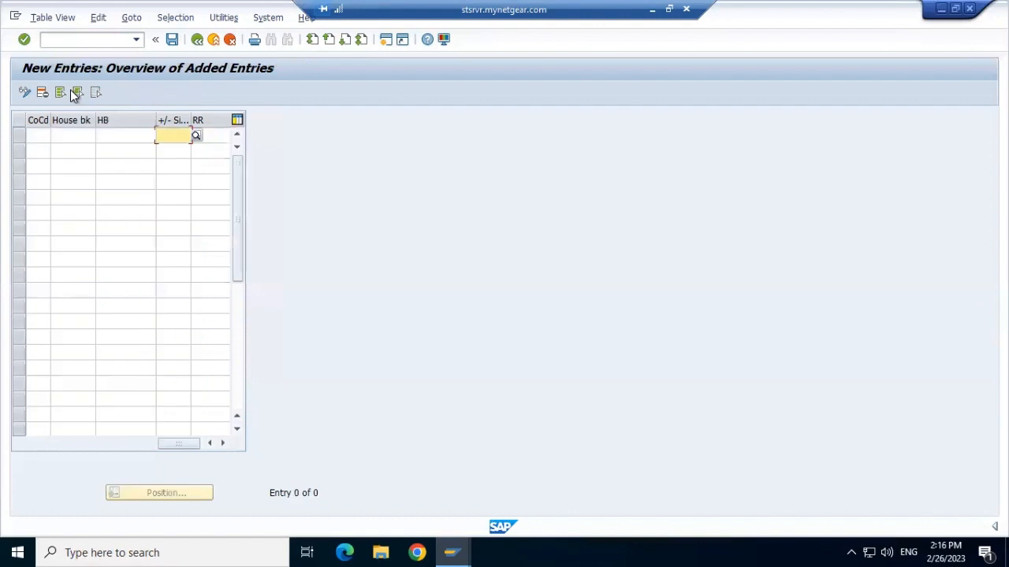
{"action": "left_click", "coordinate": [32, 139]}
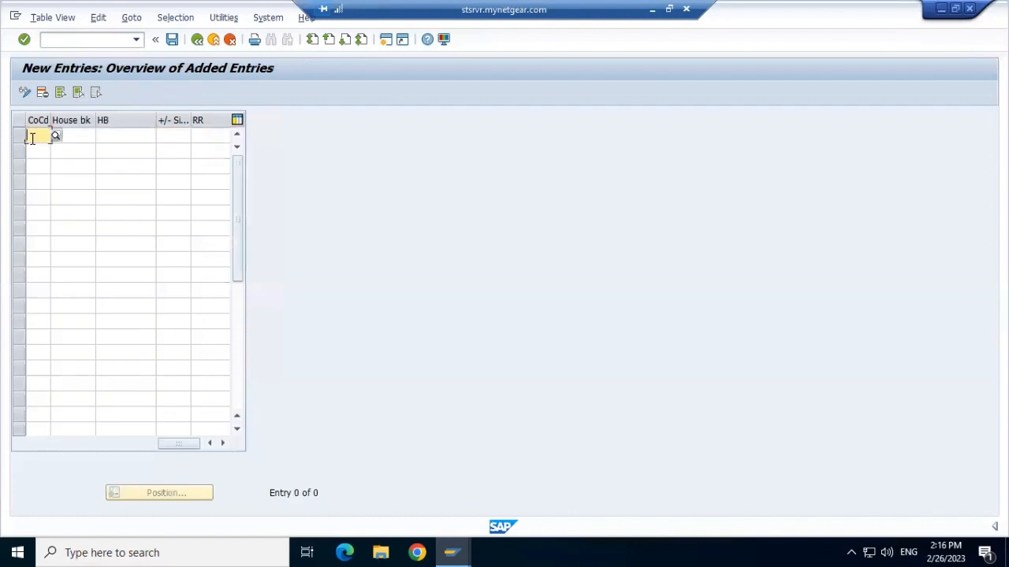
{"action": "type", "text": "or"}
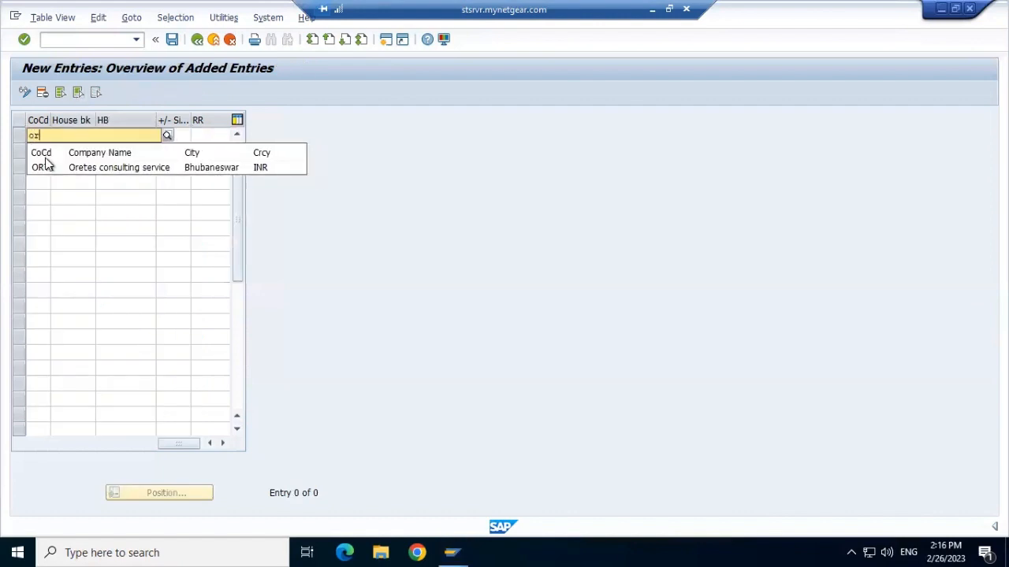
{"action": "left_click", "coordinate": [42, 168]}
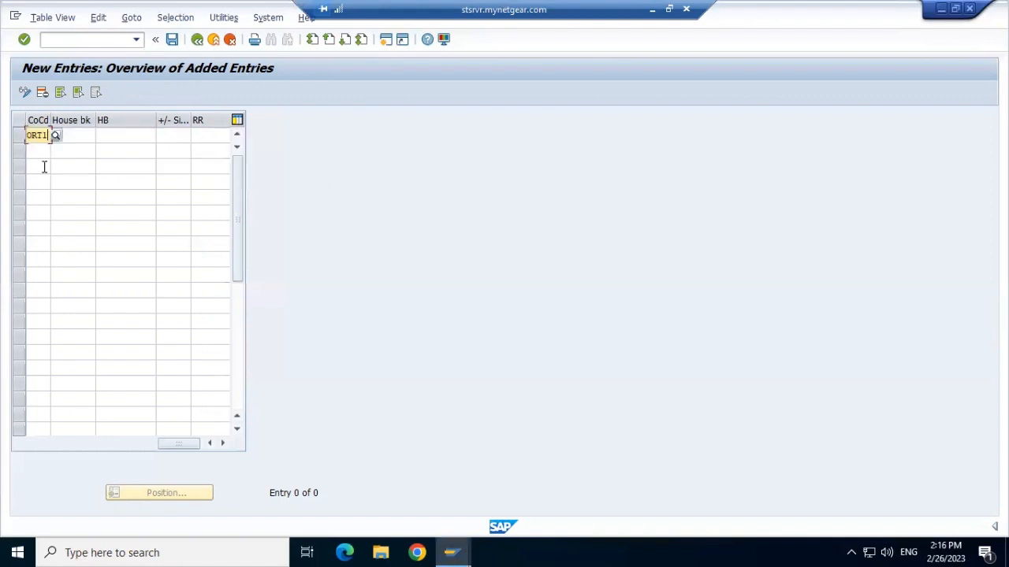
{"action": "key", "text": "Tab"}
Step: Look up the house banks available for company code ORT1 and close the search
{"action": "left_click", "coordinate": [101, 137]}
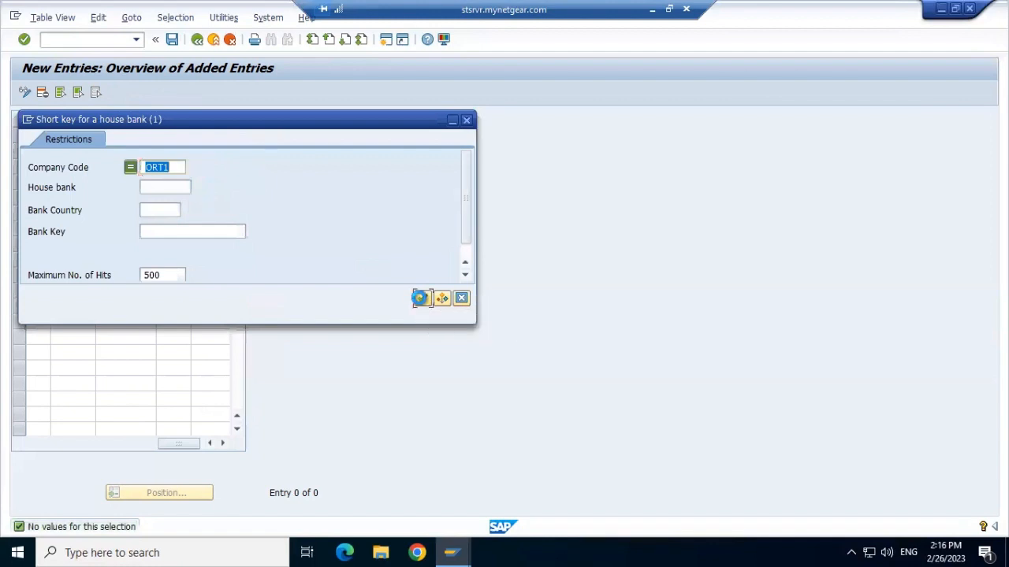
{"action": "left_click", "coordinate": [422, 299]}
{"action": "left_click", "coordinate": [465, 120]}
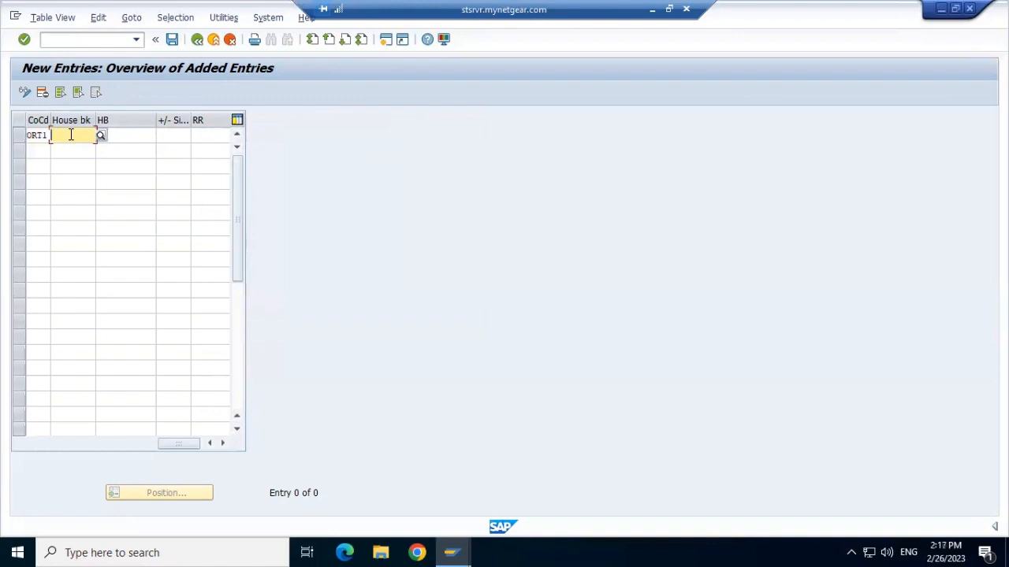
Step: Enter SB as the house bank in the new entry for company code ORT1
{"action": "type", "text": "SB"}
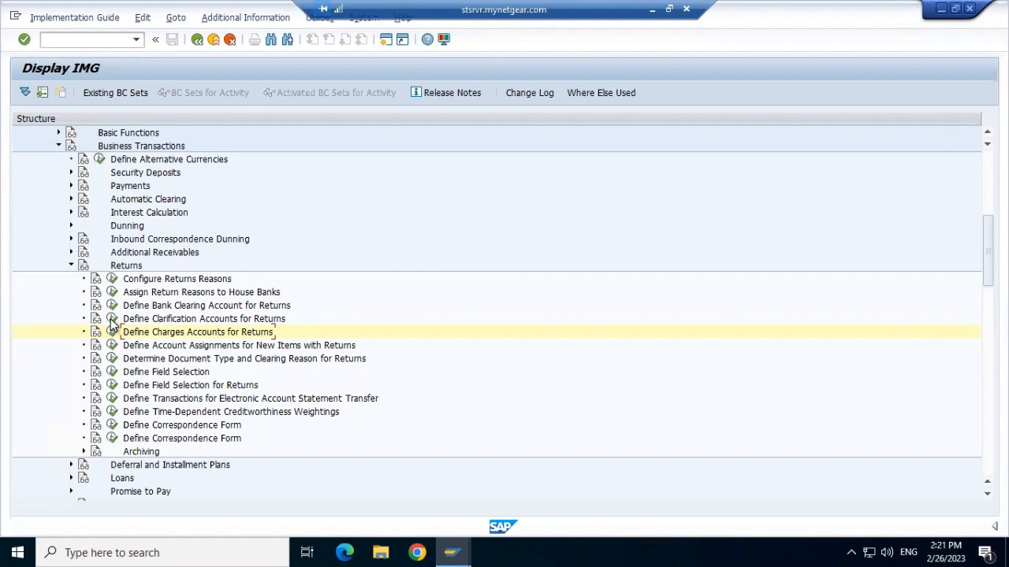
Step: Open the Define Clarification Accounts for Returns activity
{"action": "left_click", "coordinate": [112, 321]}
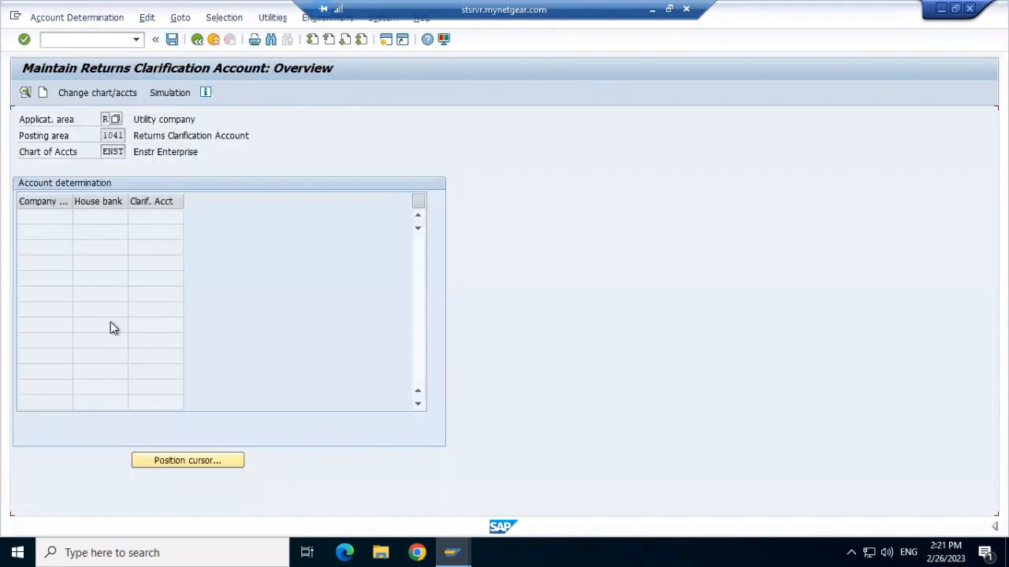
{"action": "left_click", "coordinate": [42, 93]}
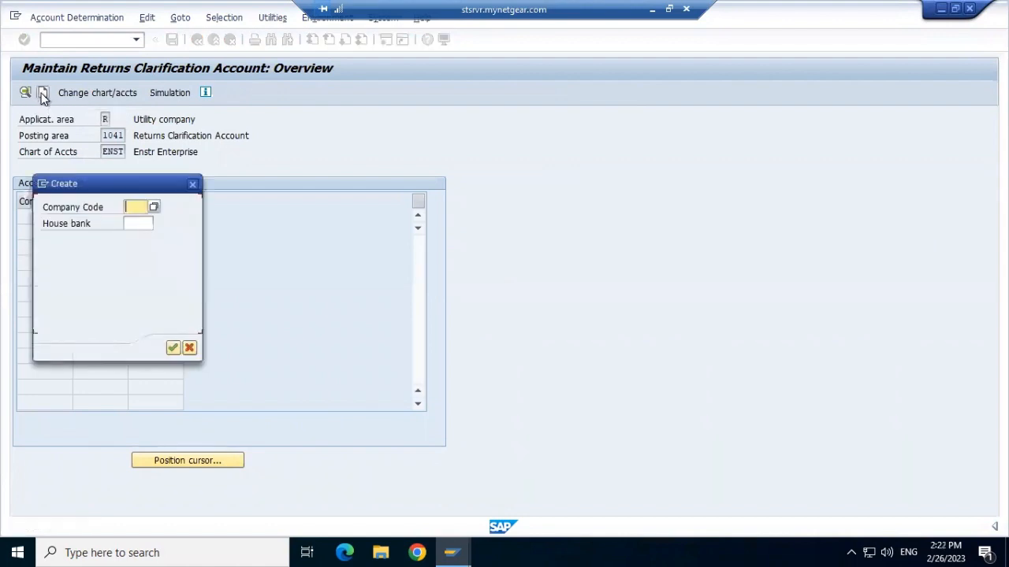
{"action": "left_click", "coordinate": [192, 185]}
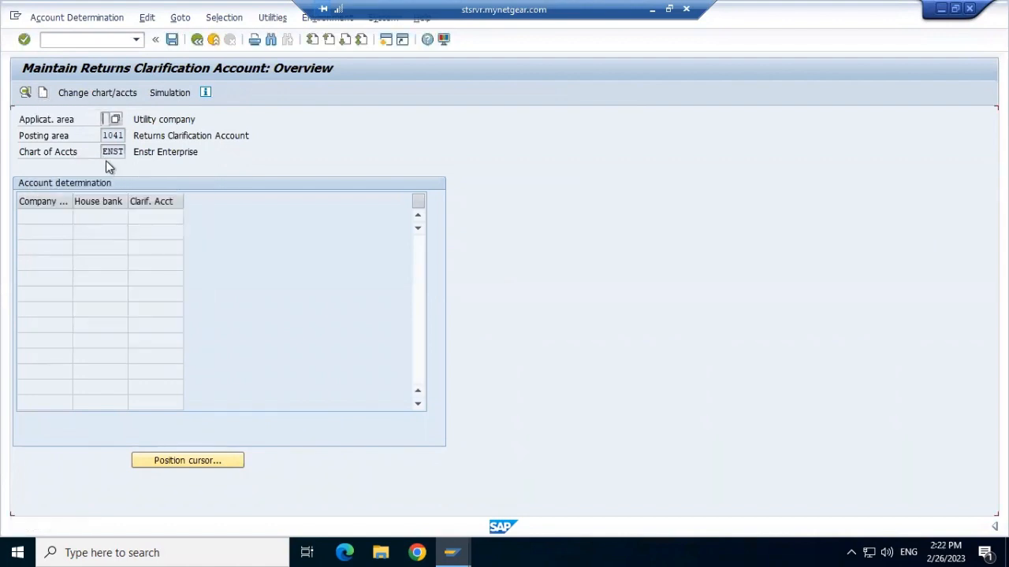
{"action": "left_click", "coordinate": [43, 93]}
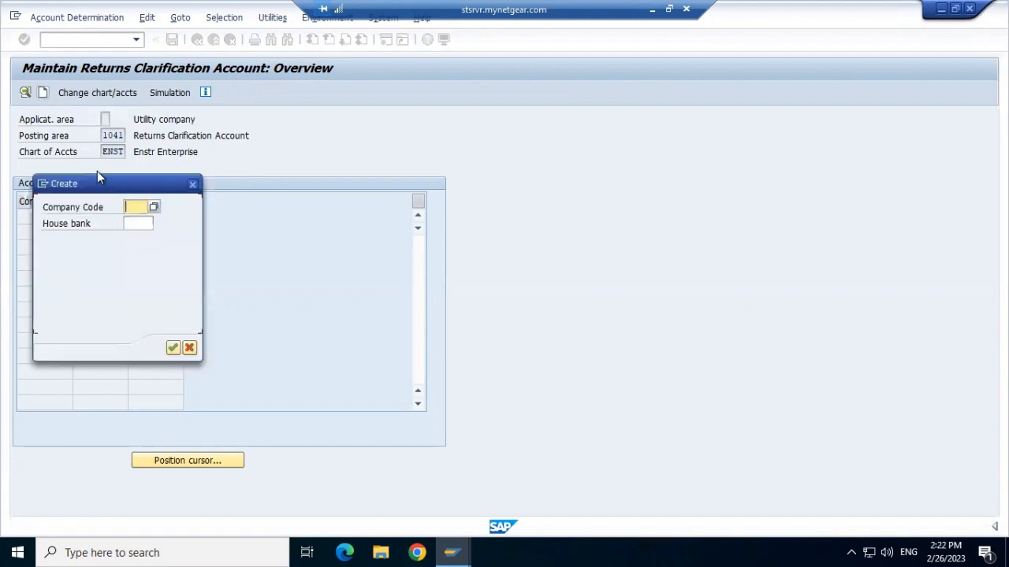
{"action": "left_click", "coordinate": [137, 224]}
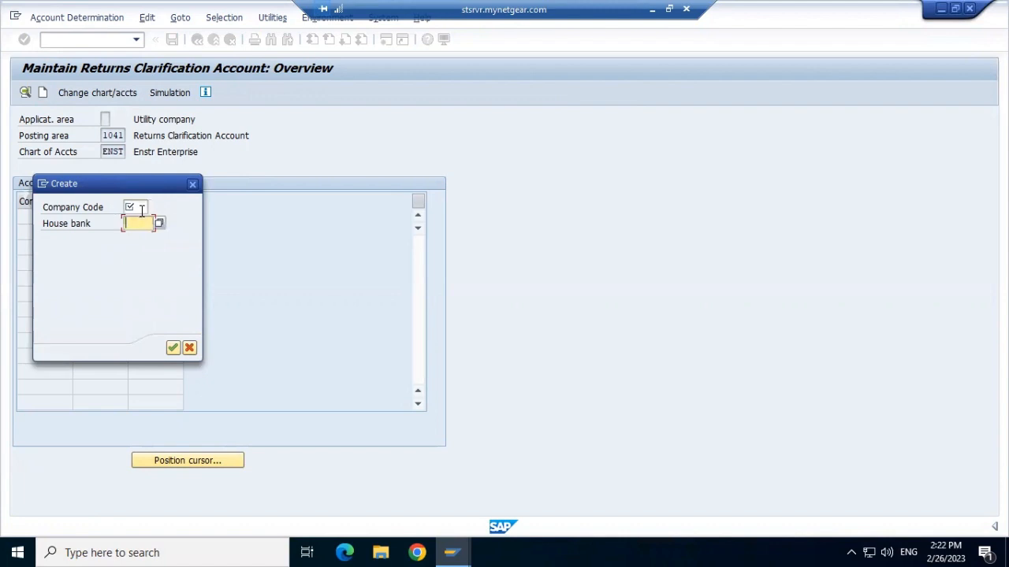
{"action": "left_click", "coordinate": [141, 208]}
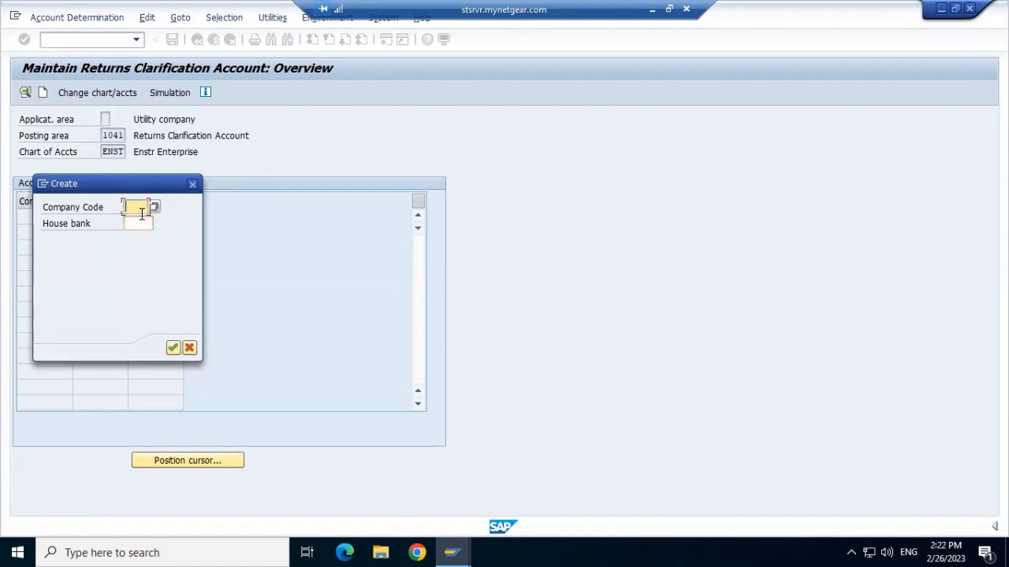
{"action": "left_click", "coordinate": [194, 186]}
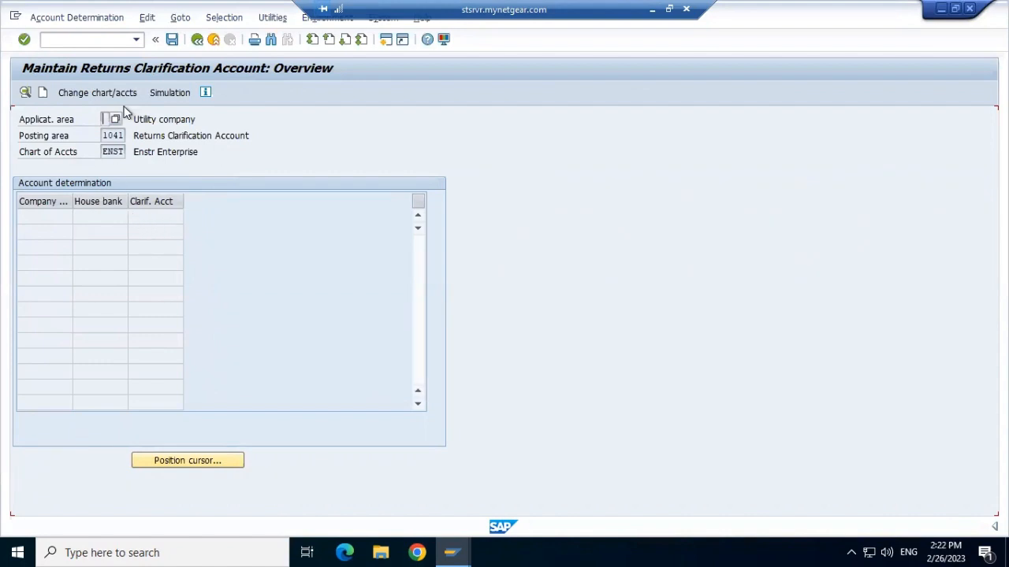
Step: Create a returns clarification account entry for company code ENST, looking up its house banks and leaving the house bank blank
{"action": "left_click", "coordinate": [45, 92]}
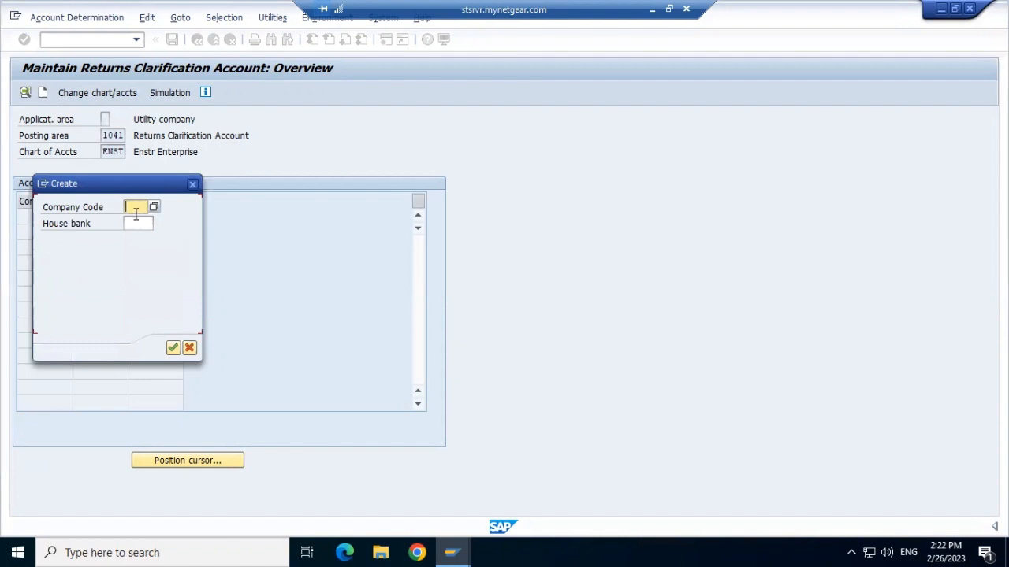
{"action": "type", "text": "enst"}
{"action": "left_click", "coordinate": [137, 223]}
{"action": "left_click", "coordinate": [159, 223]}
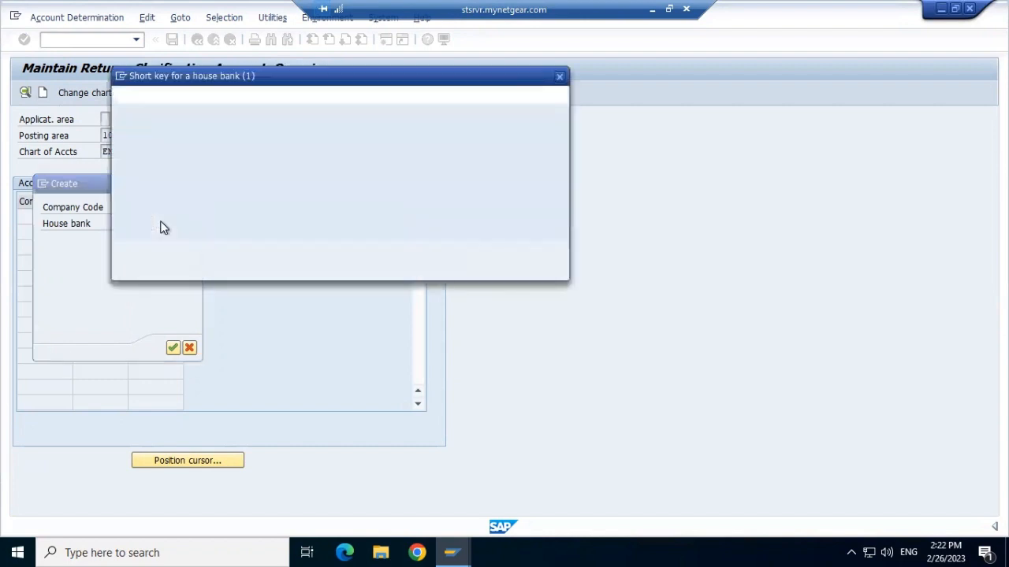
{"action": "left_click", "coordinate": [514, 255]}
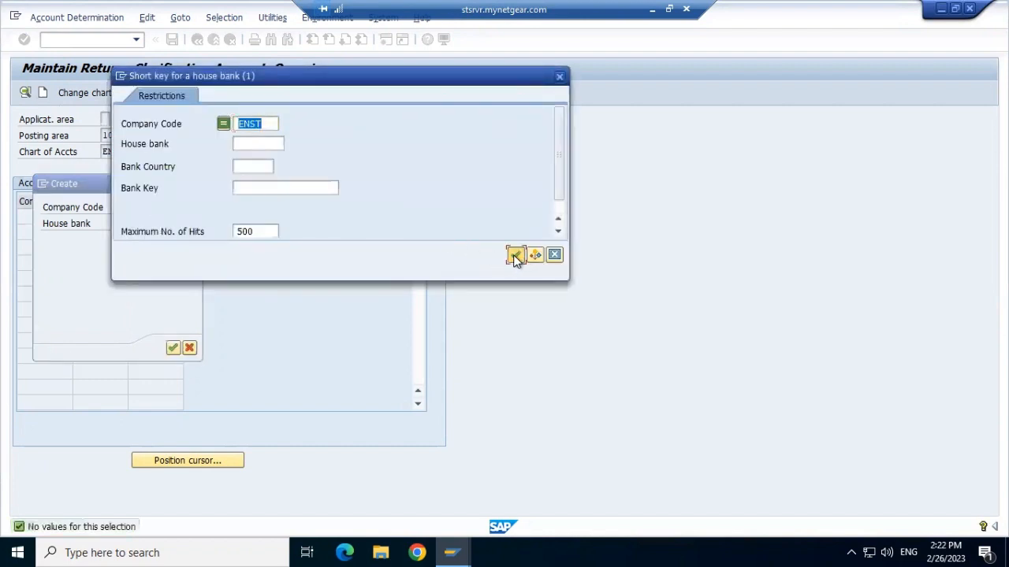
{"action": "left_click", "coordinate": [559, 77]}
{"action": "left_click", "coordinate": [172, 347]}
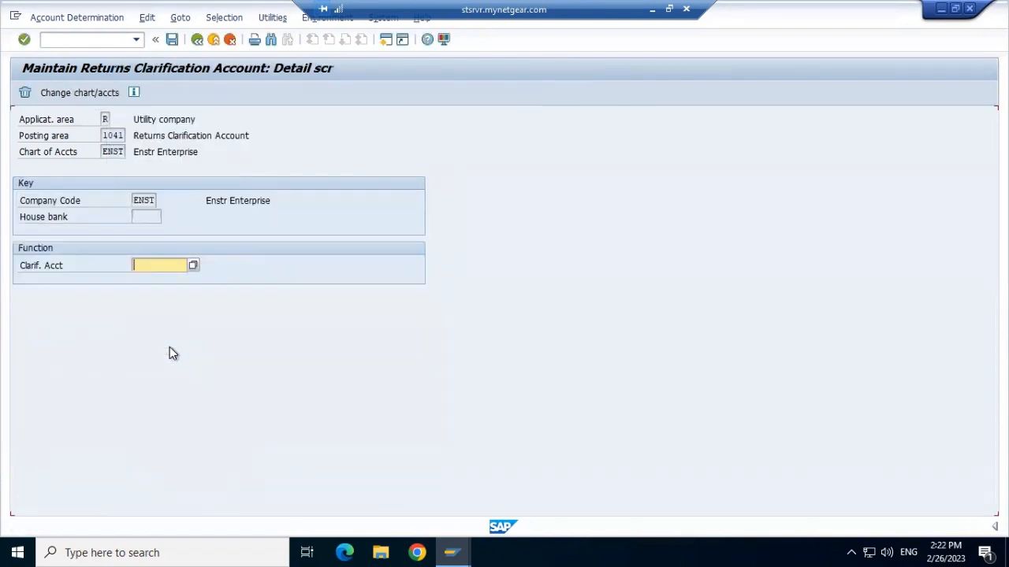
Step: Set the clarification account to the "General ledger" G/L account from chart of accounts ENST
{"action": "left_click", "coordinate": [193, 267]}
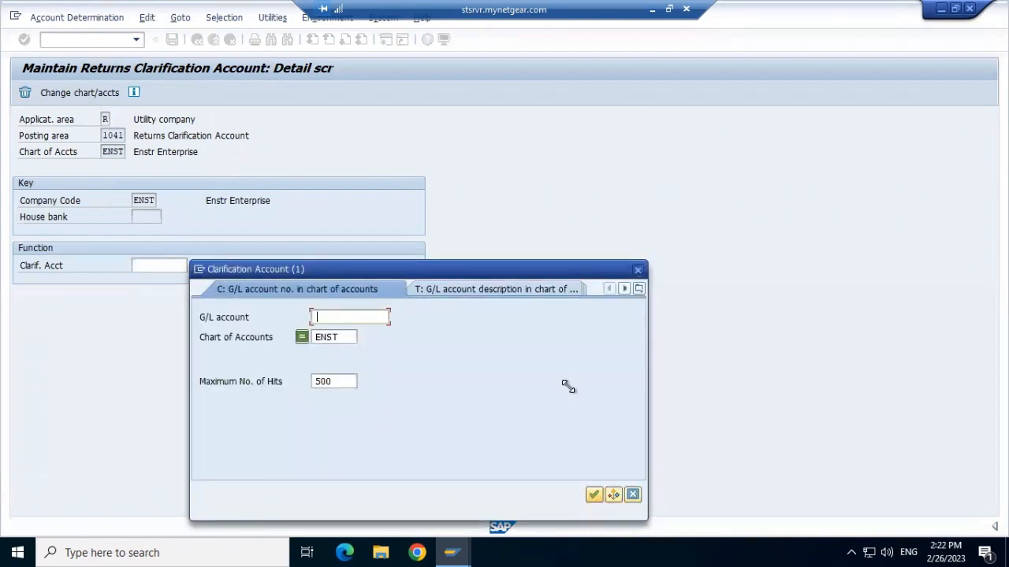
{"action": "left_click", "coordinate": [594, 495]}
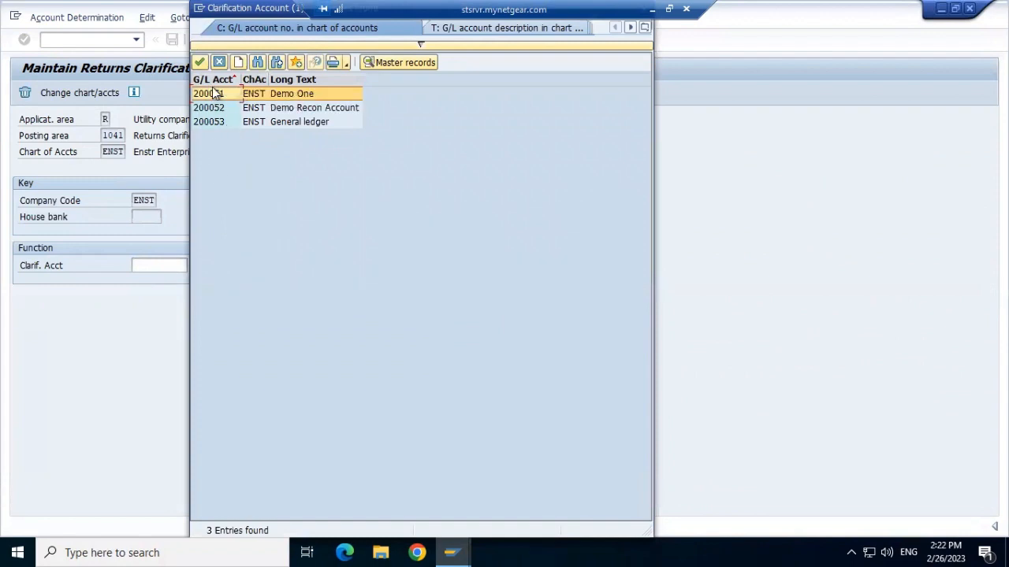
{"action": "left_click", "coordinate": [210, 123]}
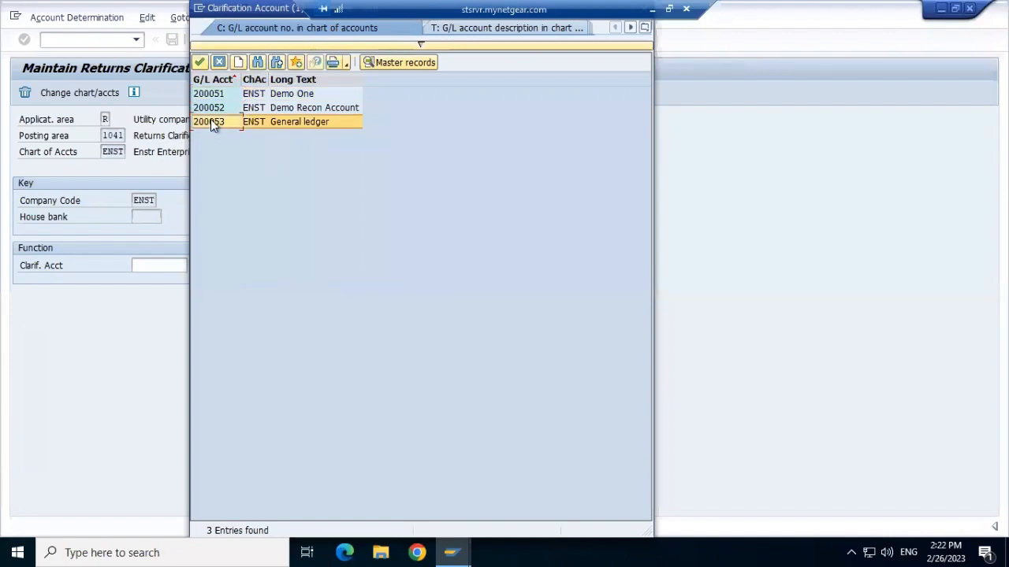
{"action": "left_click", "coordinate": [201, 63]}
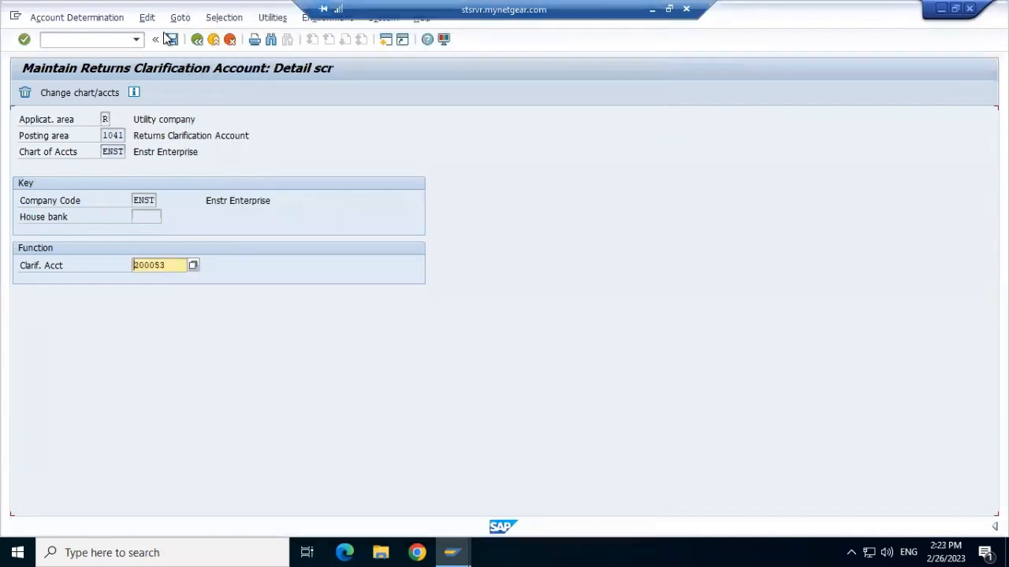
Step: Save the clarification account entry in the proposed customizing request and return to the implementation guide
{"action": "left_click", "coordinate": [172, 41]}
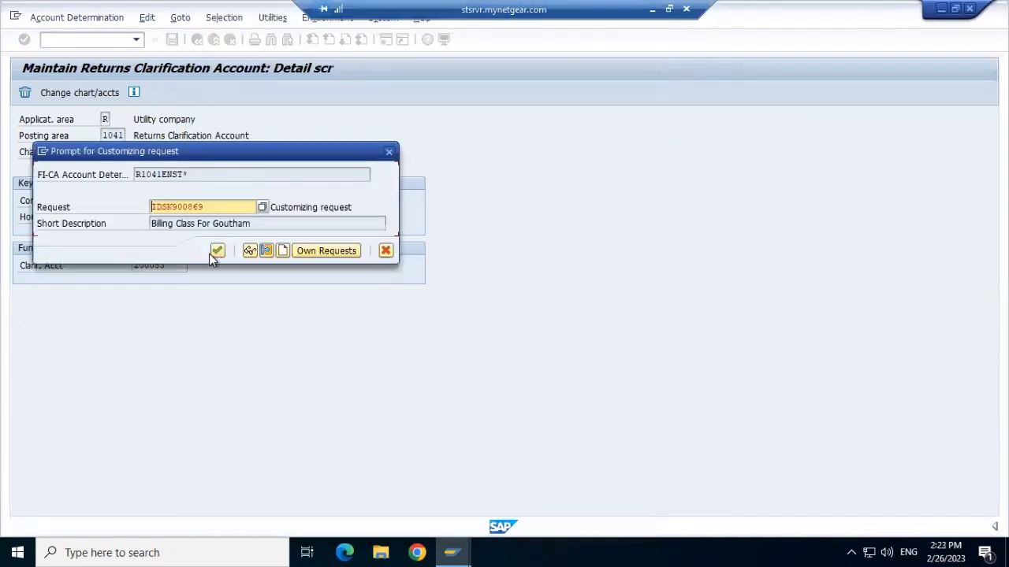
{"action": "left_click", "coordinate": [218, 251]}
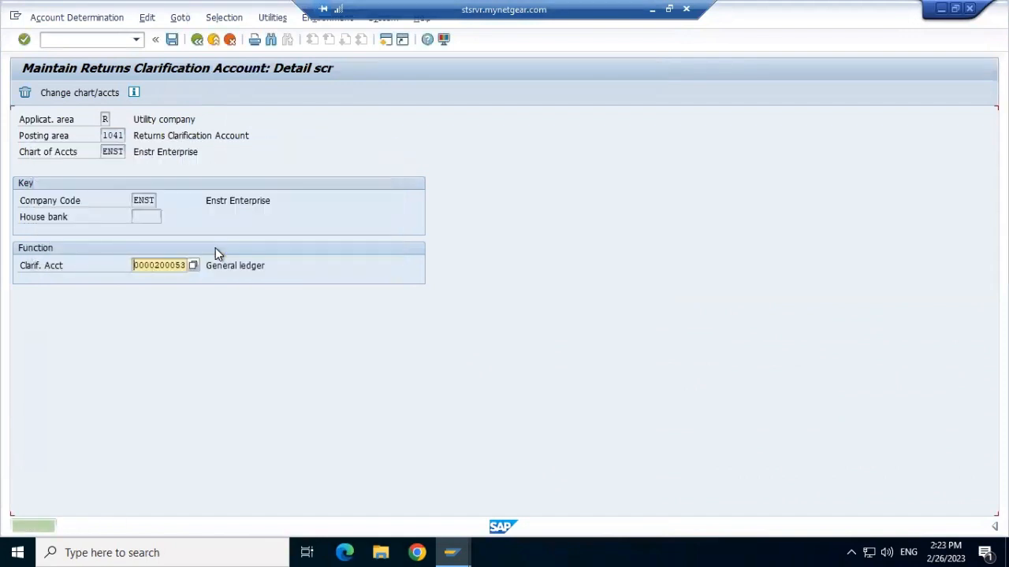
{"action": "left_click", "coordinate": [172, 40]}
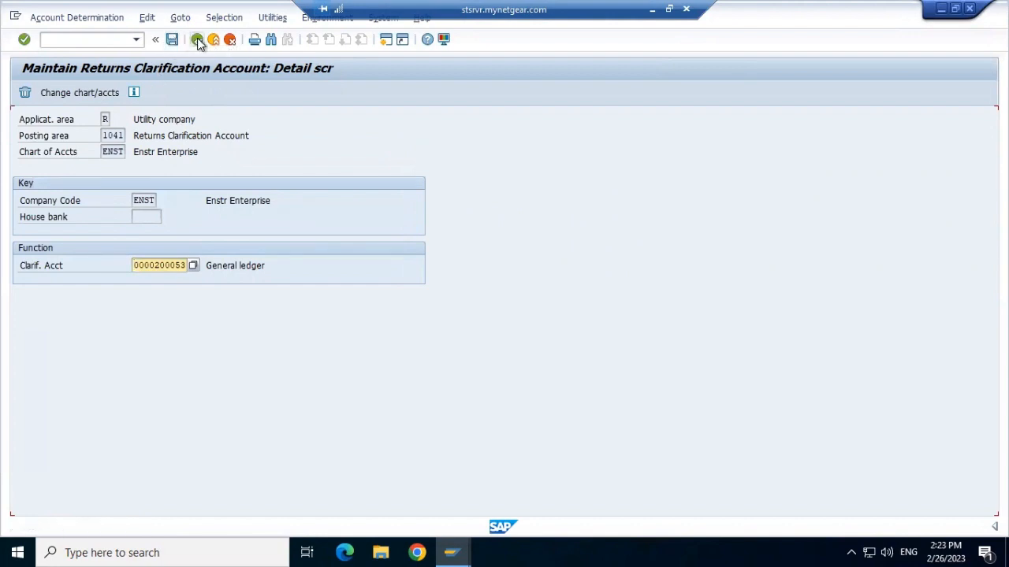
{"action": "left_click", "coordinate": [197, 41]}
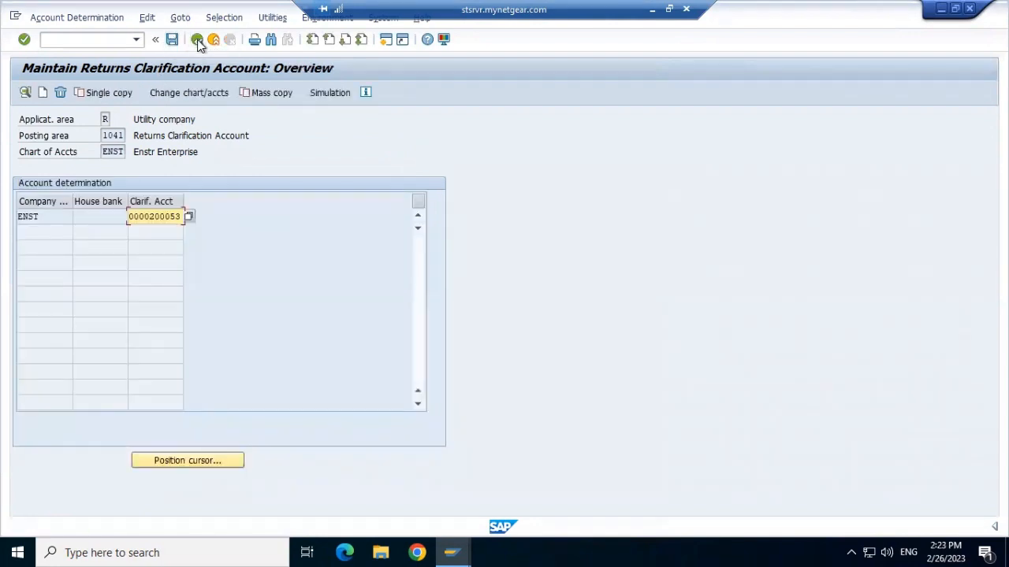
{"action": "left_click", "coordinate": [197, 41]}
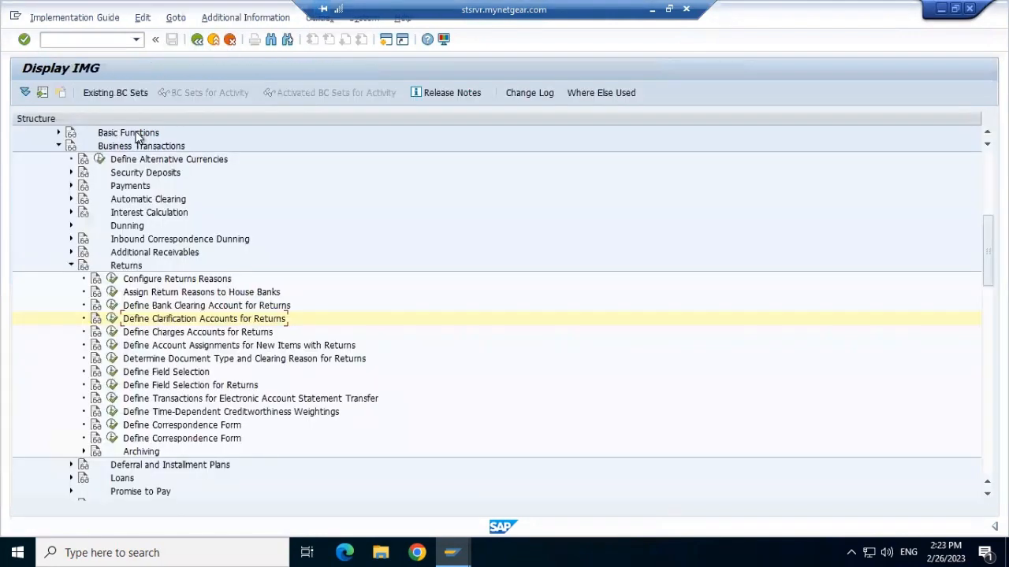
Step: Reopen the Define Clarification Accounts for Returns activity to check the ENST entry, and go back to the implementation guide
{"action": "left_click", "coordinate": [112, 319]}
{"action": "left_click", "coordinate": [106, 213]}
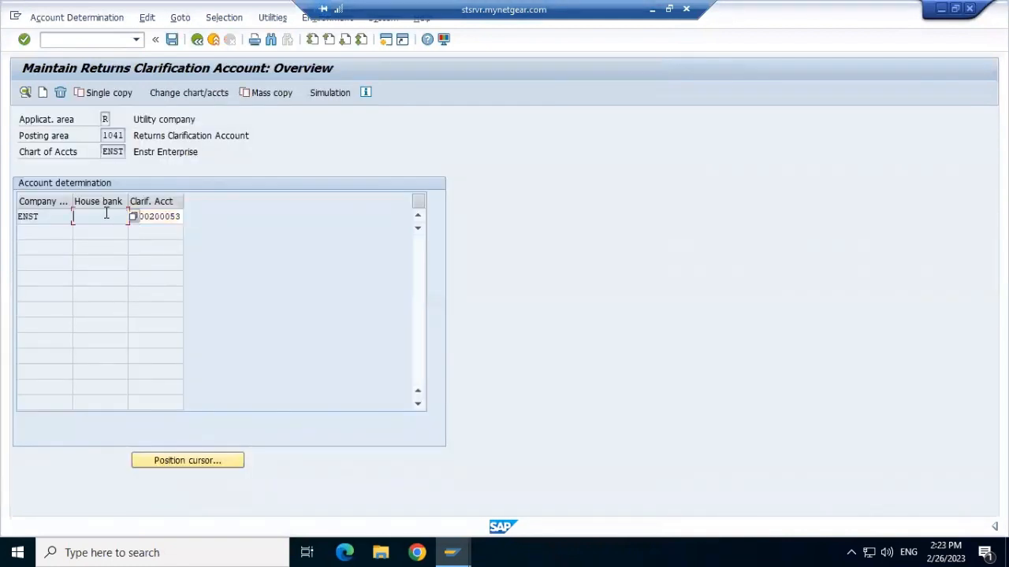
{"action": "left_click", "coordinate": [197, 40]}
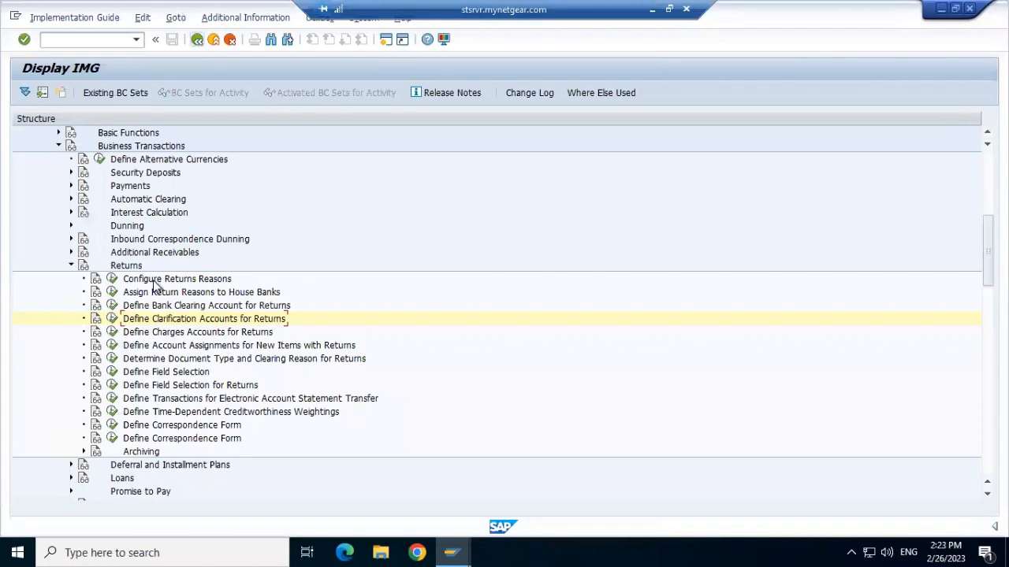
Step: Open the Define Charges Accounts for Returns activity and start a new account determination entry
{"action": "left_click", "coordinate": [111, 332]}
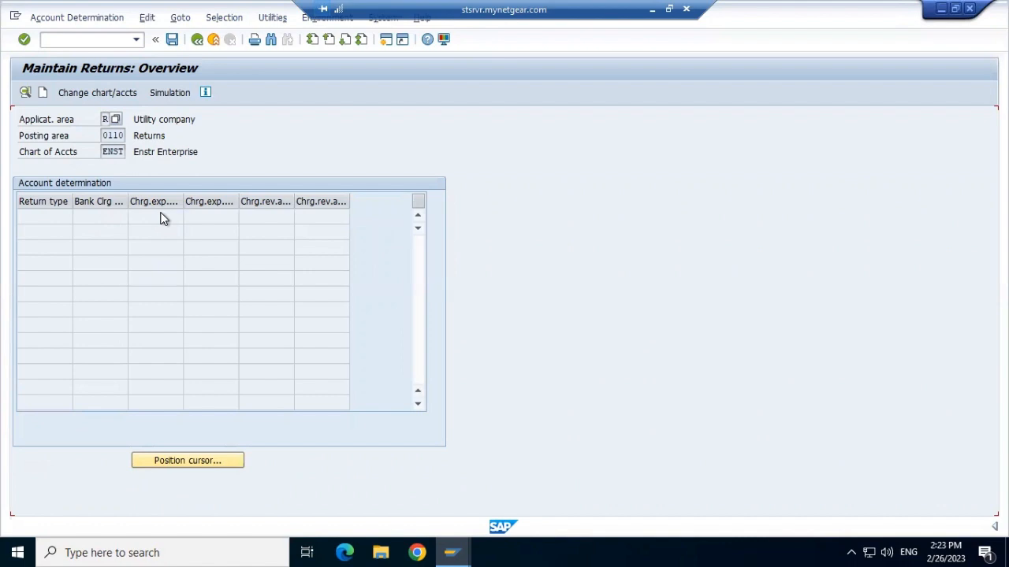
{"action": "left_click", "coordinate": [43, 93]}
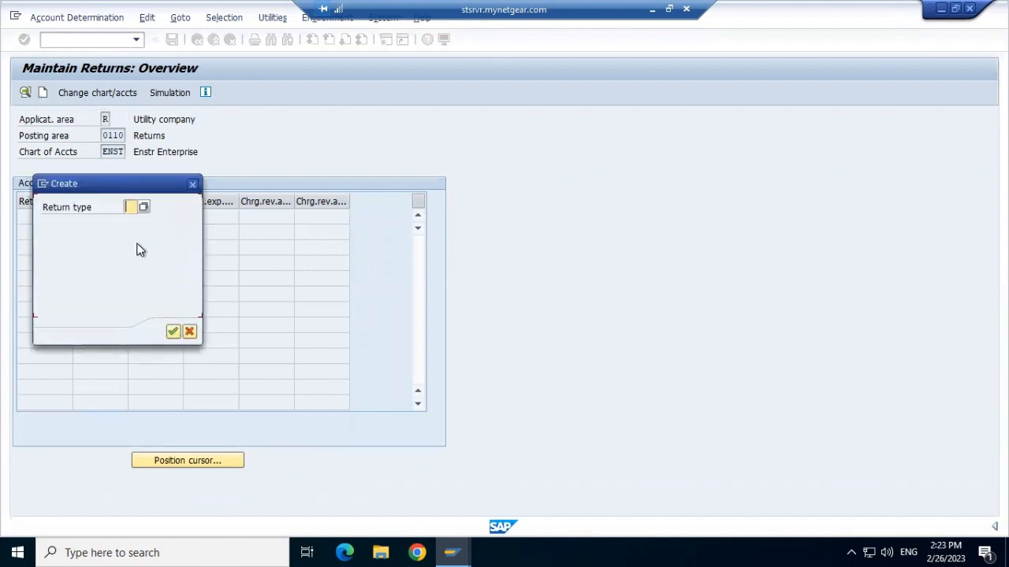
Step: Try to create the charges account entry with return type 11
{"action": "type", "text": "11"}
{"action": "left_click", "coordinate": [173, 332]}
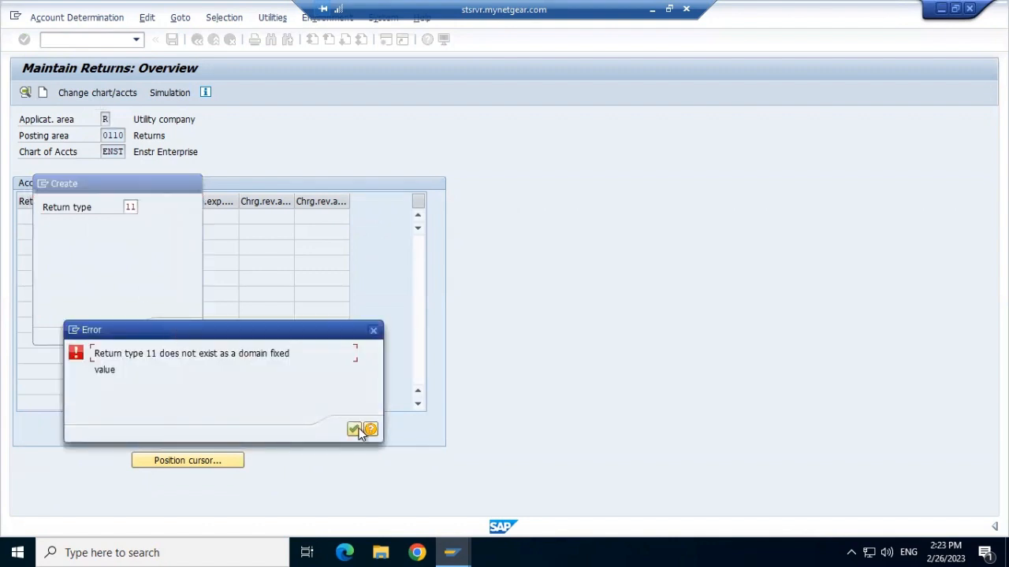
{"action": "left_click", "coordinate": [355, 429]}
Step: Create the charges account entry with return type 05, External Payment Collector, chosen from the available return types
{"action": "left_click", "coordinate": [145, 208]}
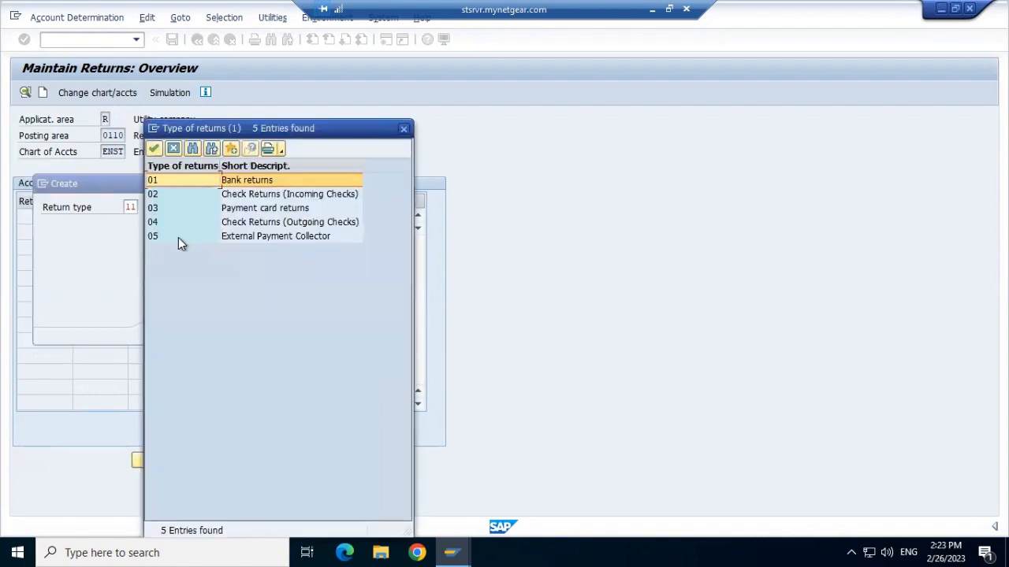
{"action": "double_click", "coordinate": [178, 238]}
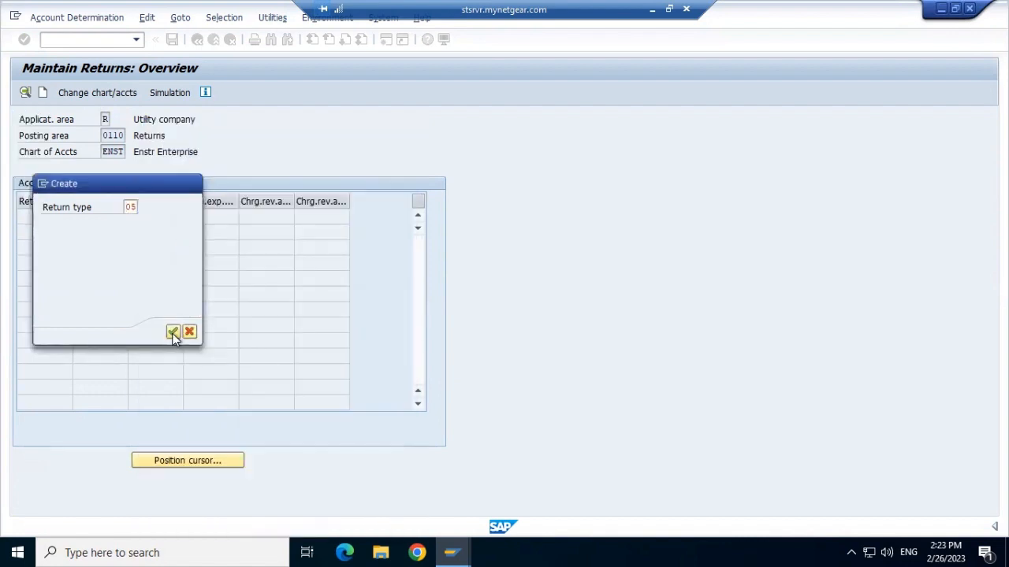
{"action": "left_click", "coordinate": [173, 332]}
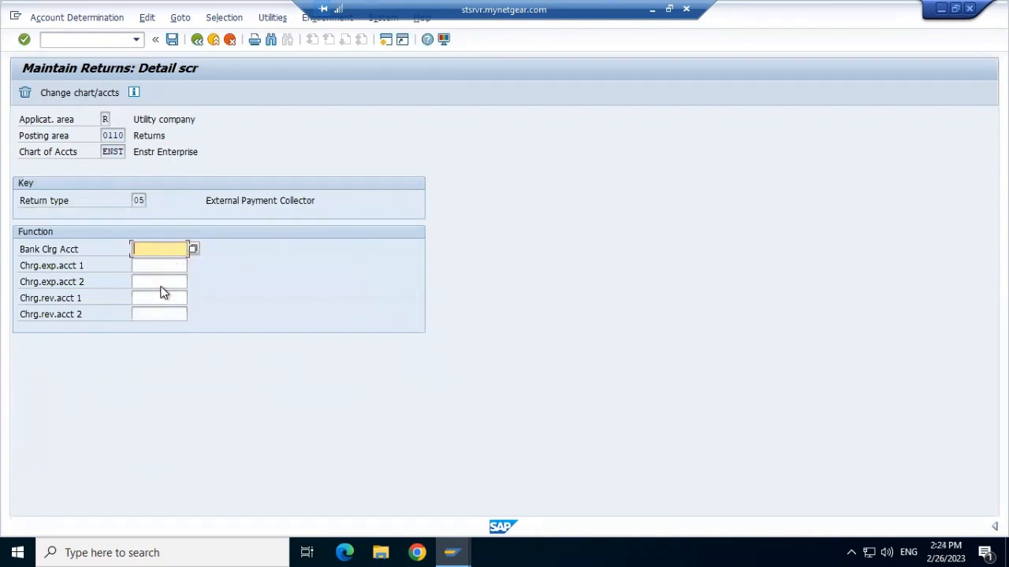
Step: Set the bank clearing account to ENST's "Demo One" account and charges expense account 1 to the "General ledger" account
{"action": "left_click", "coordinate": [194, 250]}
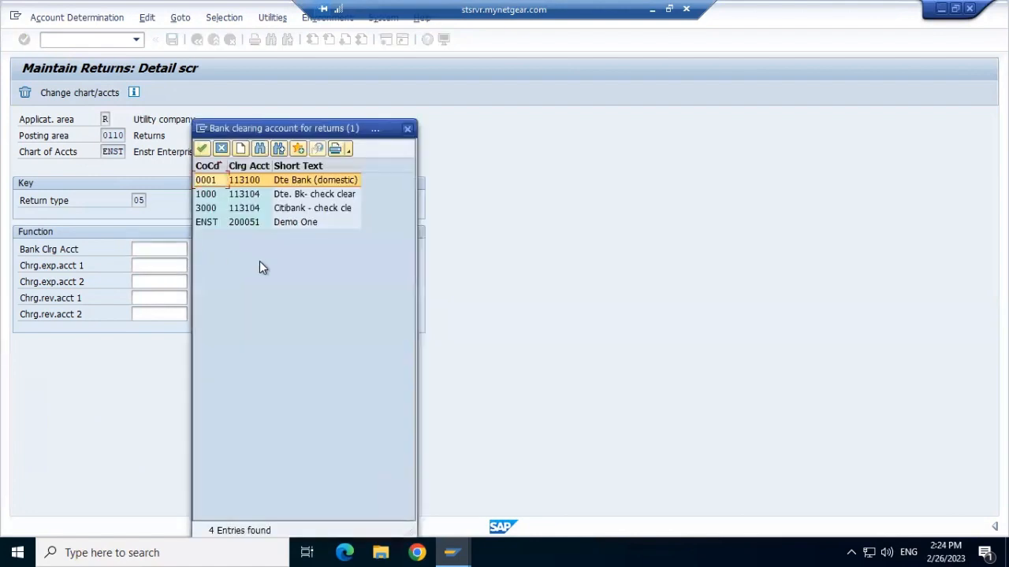
{"action": "double_click", "coordinate": [212, 222]}
{"action": "left_click", "coordinate": [151, 265]}
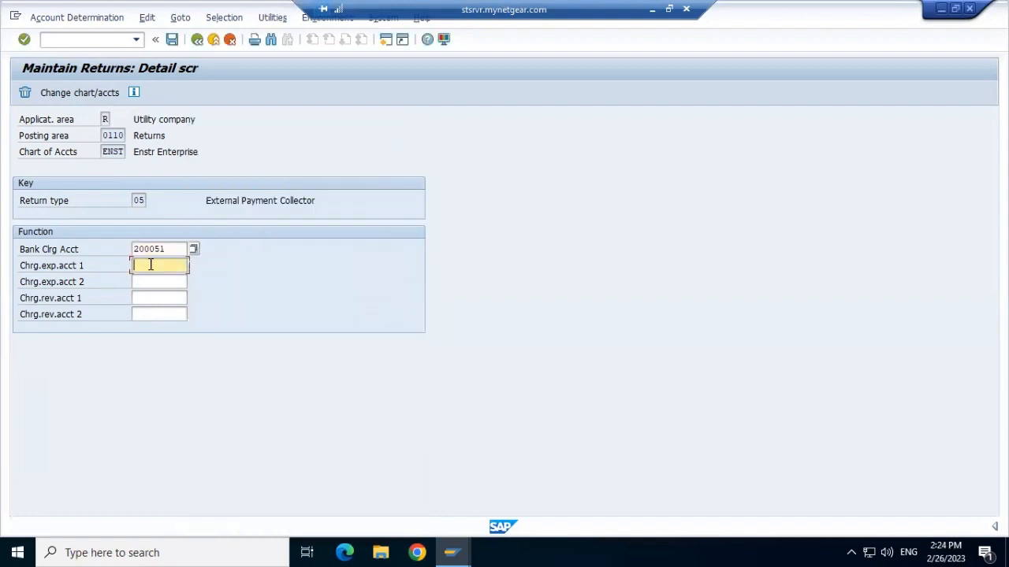
{"action": "left_click", "coordinate": [193, 267]}
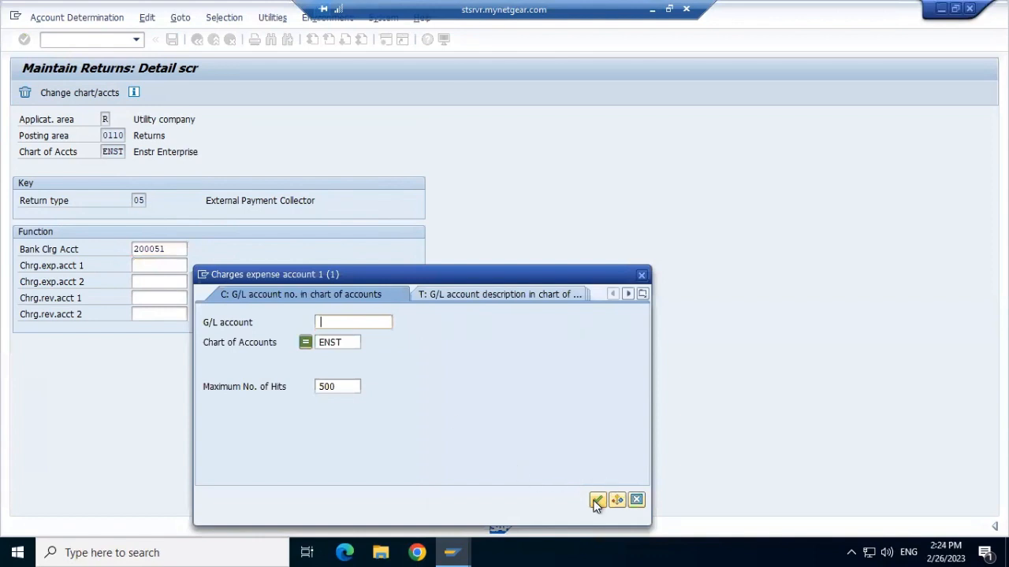
{"action": "left_click", "coordinate": [597, 499]}
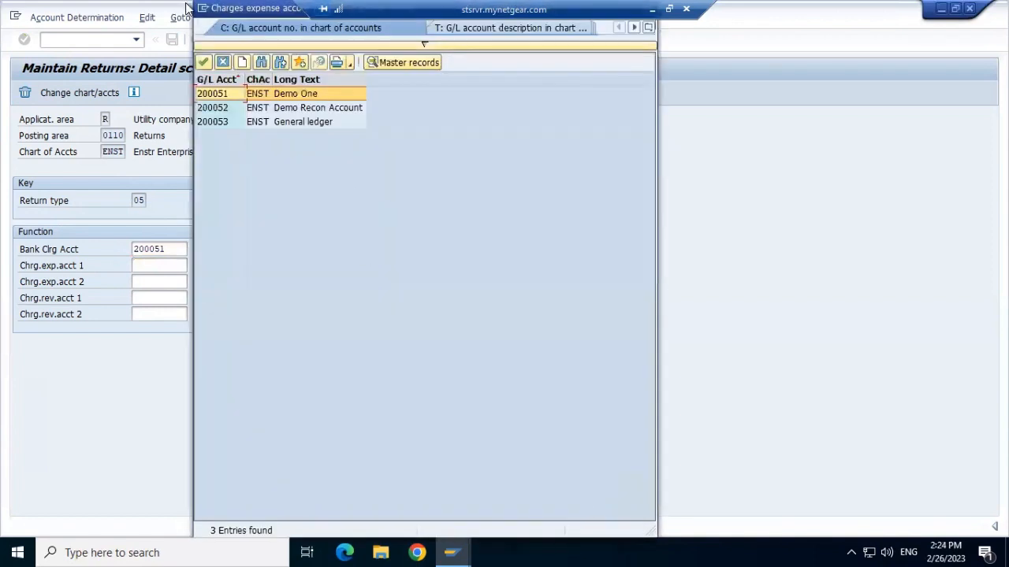
{"action": "left_click_drag", "start_coordinate": [189, 10], "coordinate": [197, 80]}
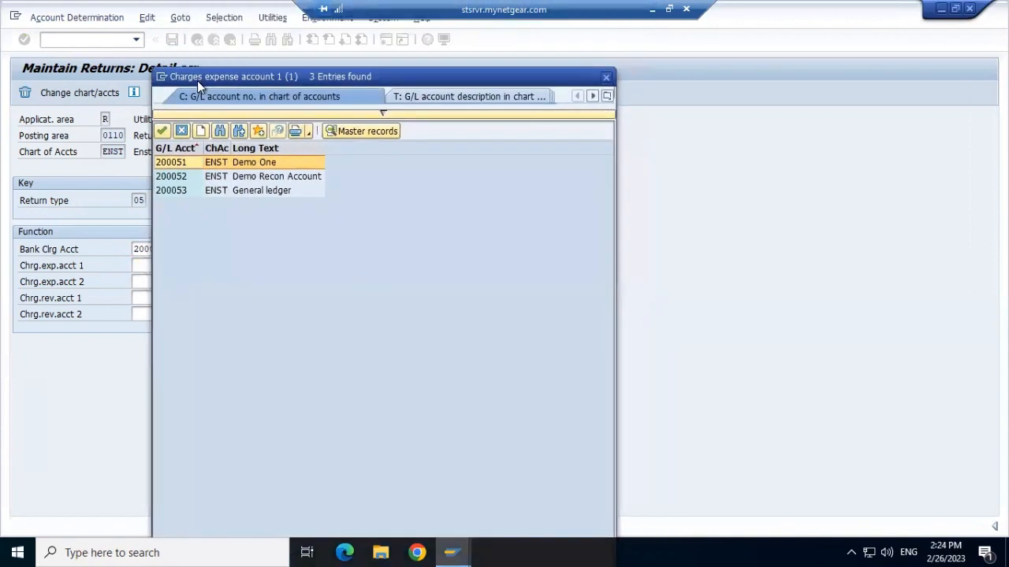
{"action": "double_click", "coordinate": [175, 192]}
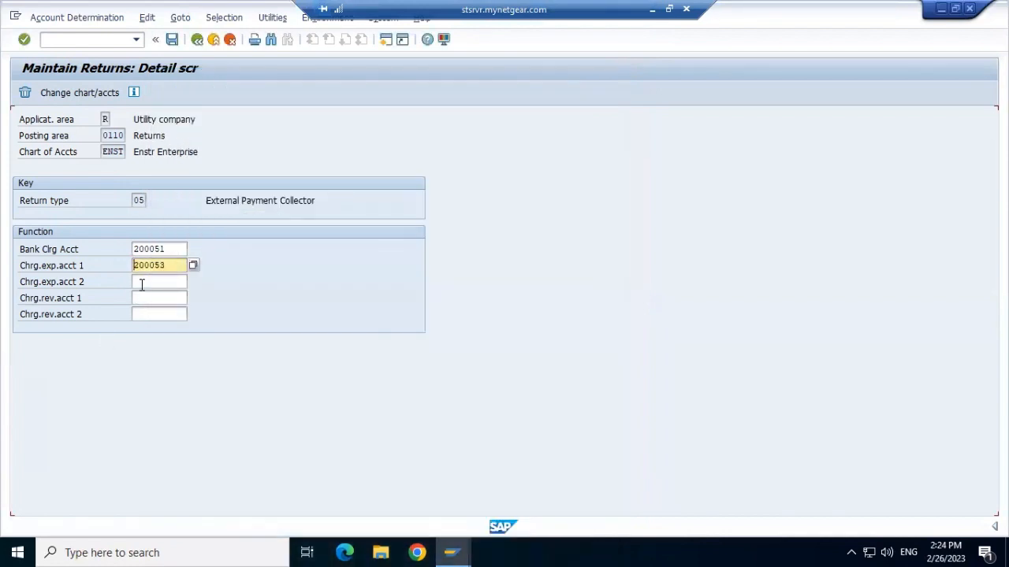
Step: Set charges expense account 2 to ENST's "General ledger" account and try to save the return type 05 entry
{"action": "left_click", "coordinate": [142, 282]}
{"action": "left_click", "coordinate": [194, 282]}
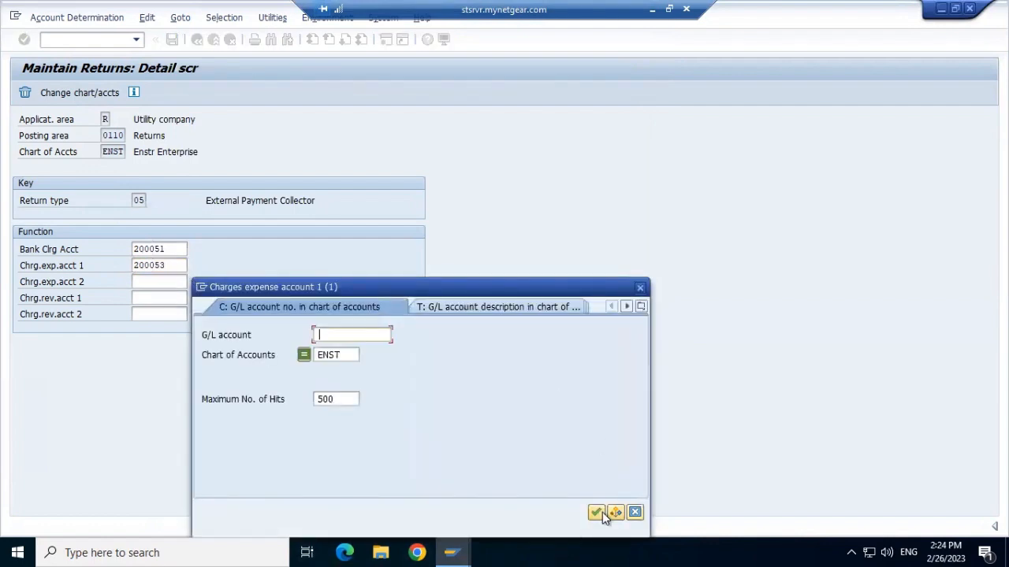
{"action": "left_click", "coordinate": [596, 512]}
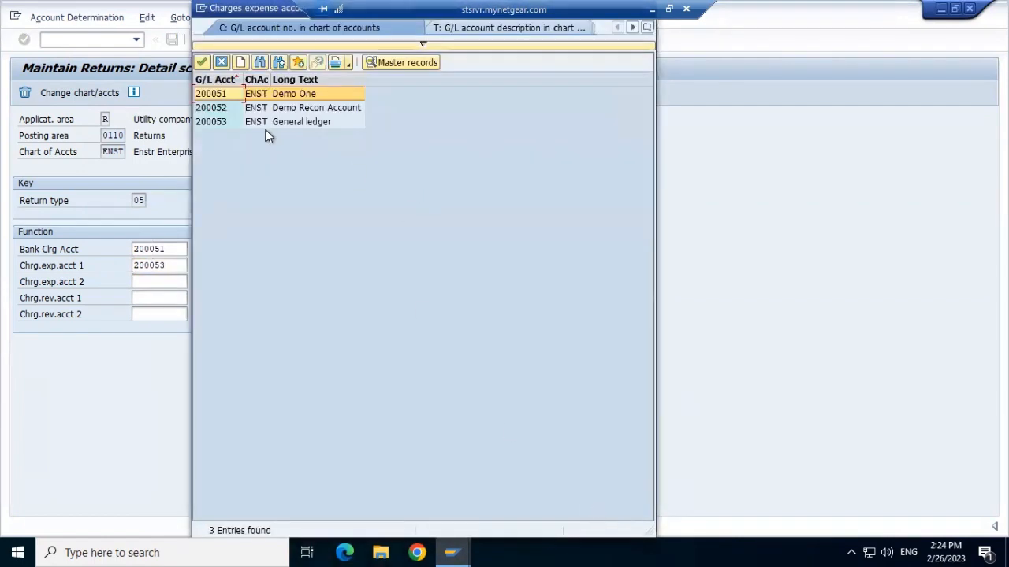
{"action": "left_click", "coordinate": [228, 122]}
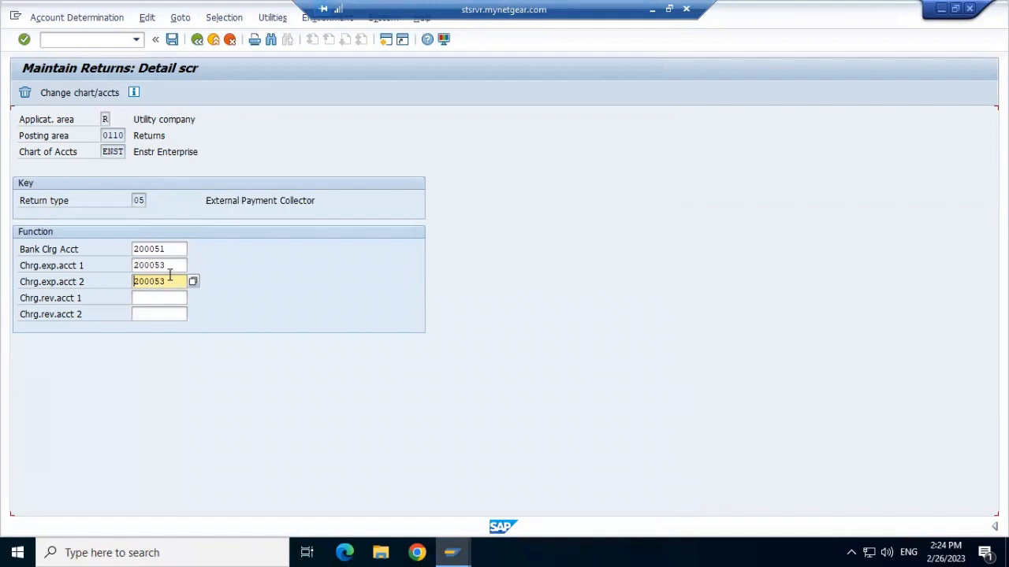
{"action": "left_click", "coordinate": [172, 40]}
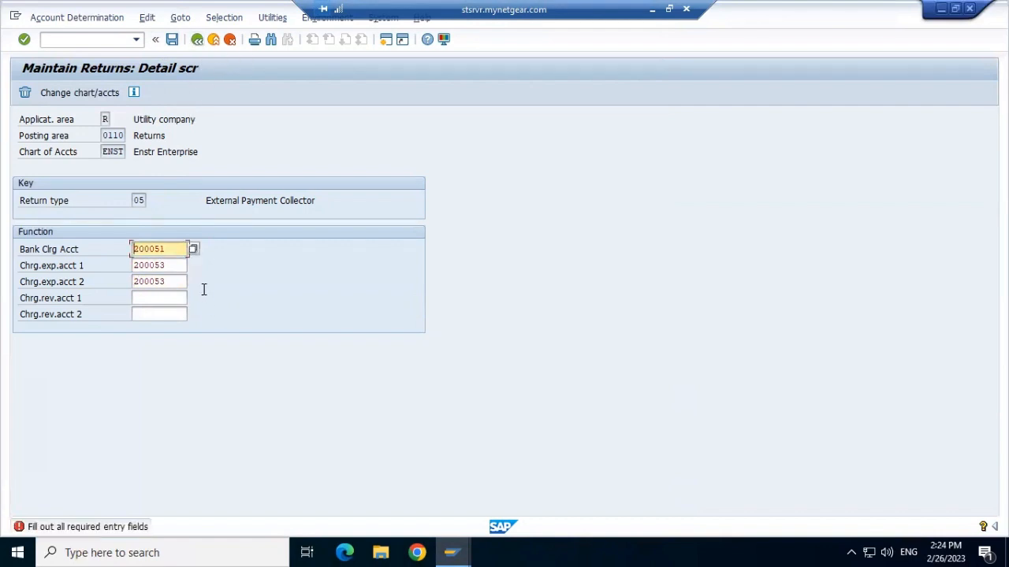
Step: Clear charges expense account 2 and try to save the entry again
{"action": "left_click", "coordinate": [174, 281]}
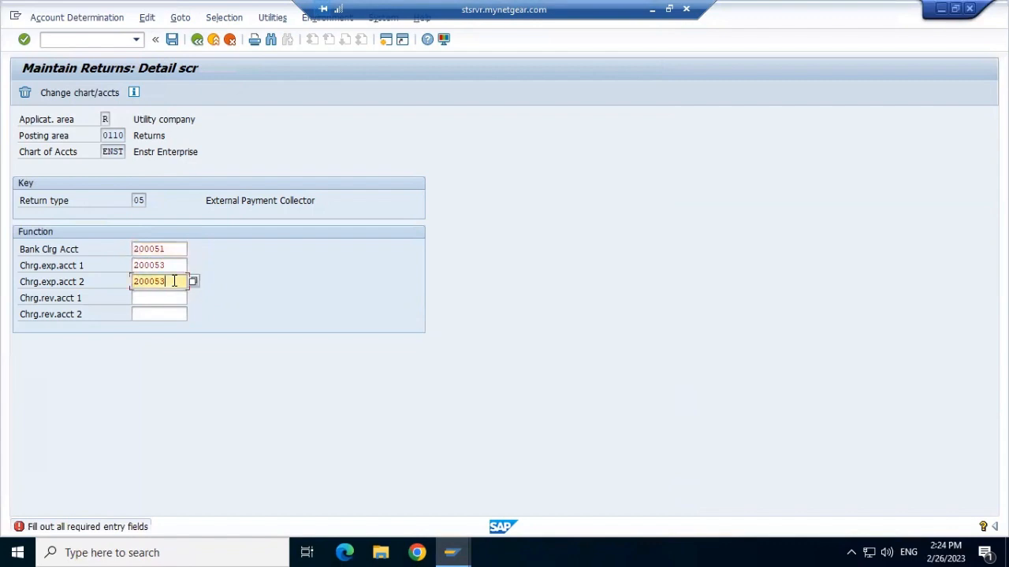
{"action": "key", "text": "BackSpace"}
{"action": "key", "text": "BackSpace"}
{"action": "key", "text": "BackSpace"}
{"action": "key", "text": "BackSpace"}
{"action": "key", "text": "BackSpace"}
{"action": "key", "text": "BackSpace"}
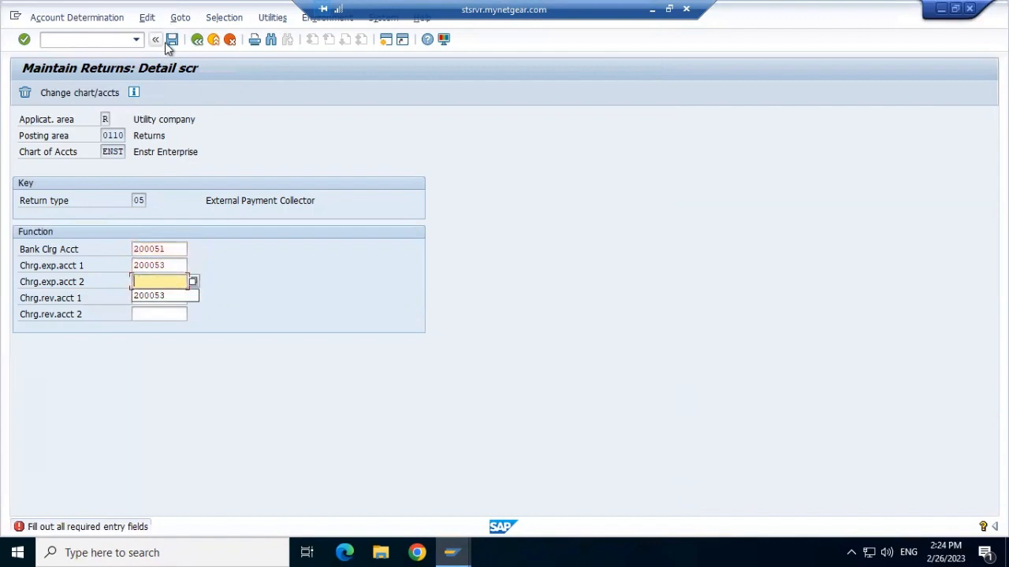
{"action": "left_click", "coordinate": [172, 39]}
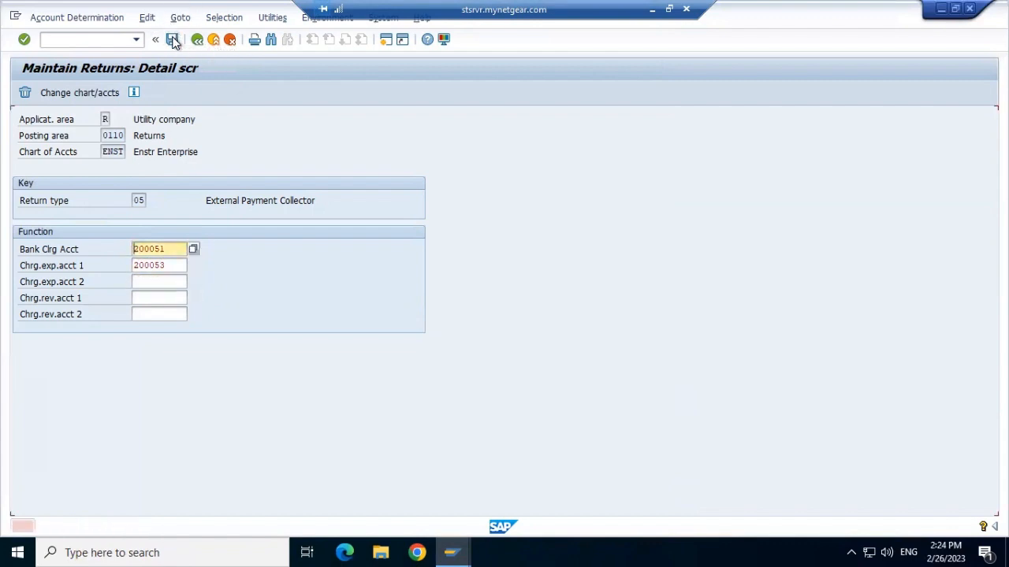
Step: Reselect ENST's "Demo One" bank clearing account, set charges expense account 1 to "Demo One", and try to save
{"action": "left_click", "coordinate": [193, 250]}
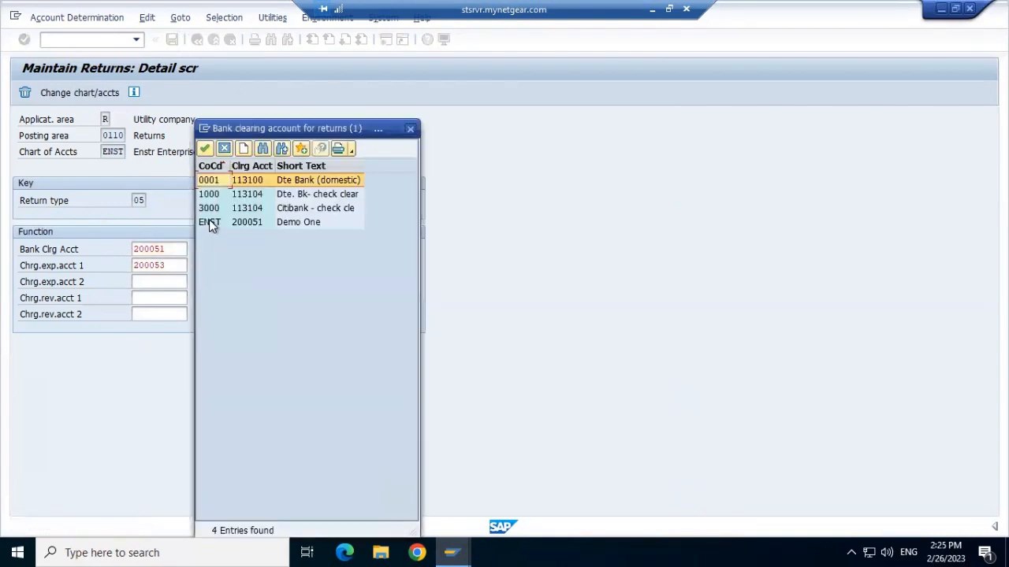
{"action": "double_click", "coordinate": [209, 222]}
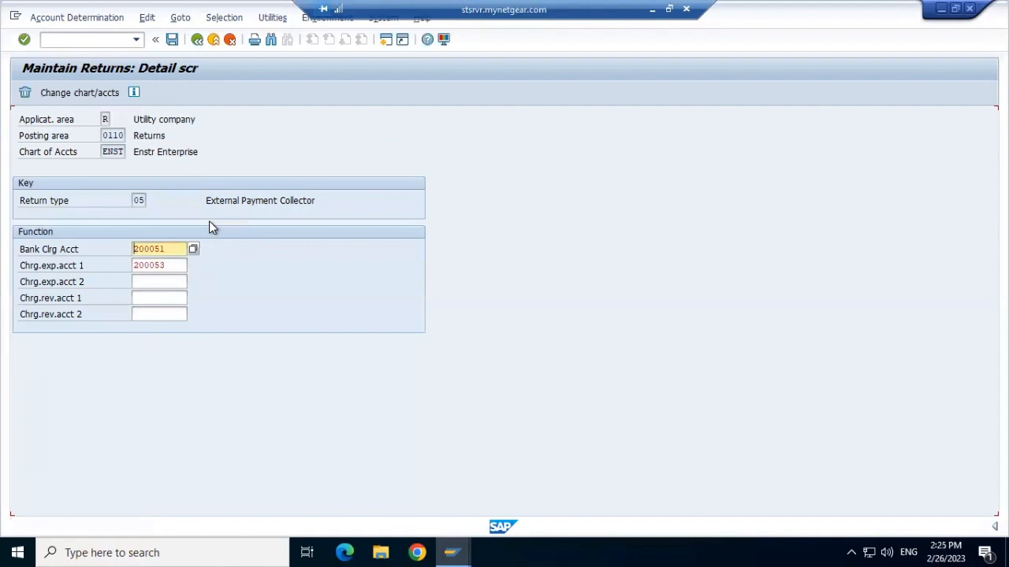
{"action": "left_click", "coordinate": [173, 265]}
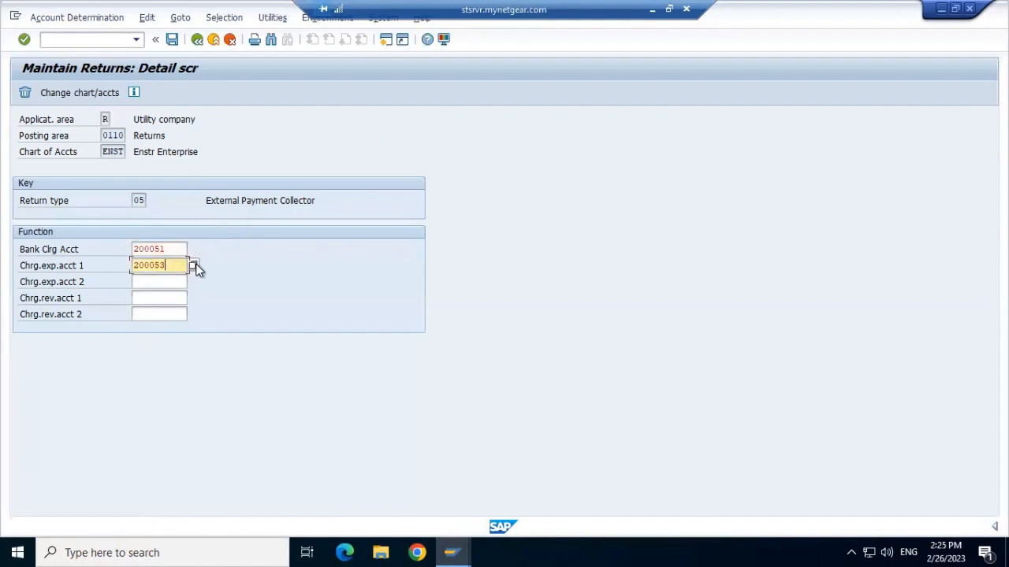
{"action": "type", "text": "200053"}
{"action": "left_click", "coordinate": [193, 266]}
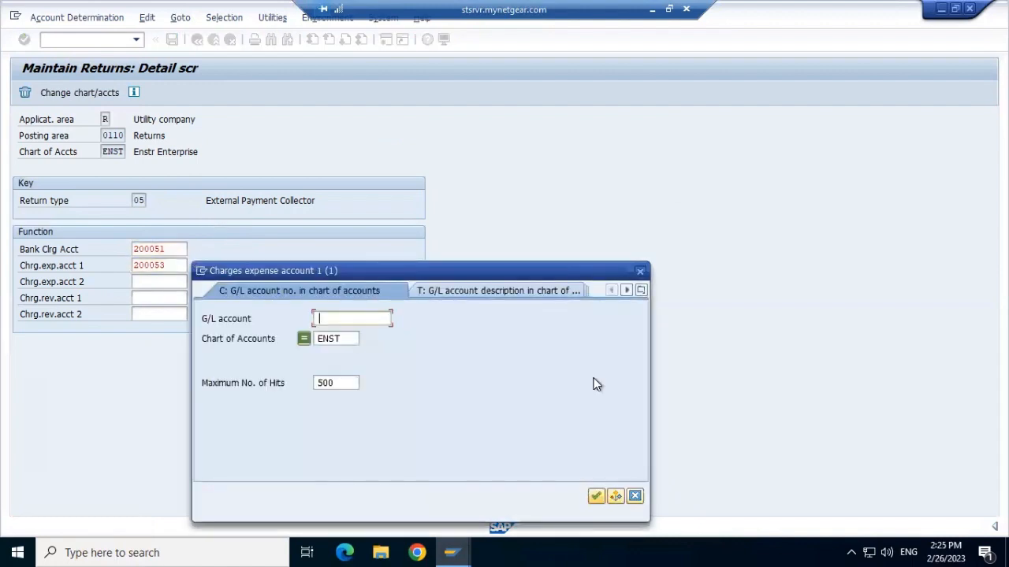
{"action": "left_click", "coordinate": [597, 496]}
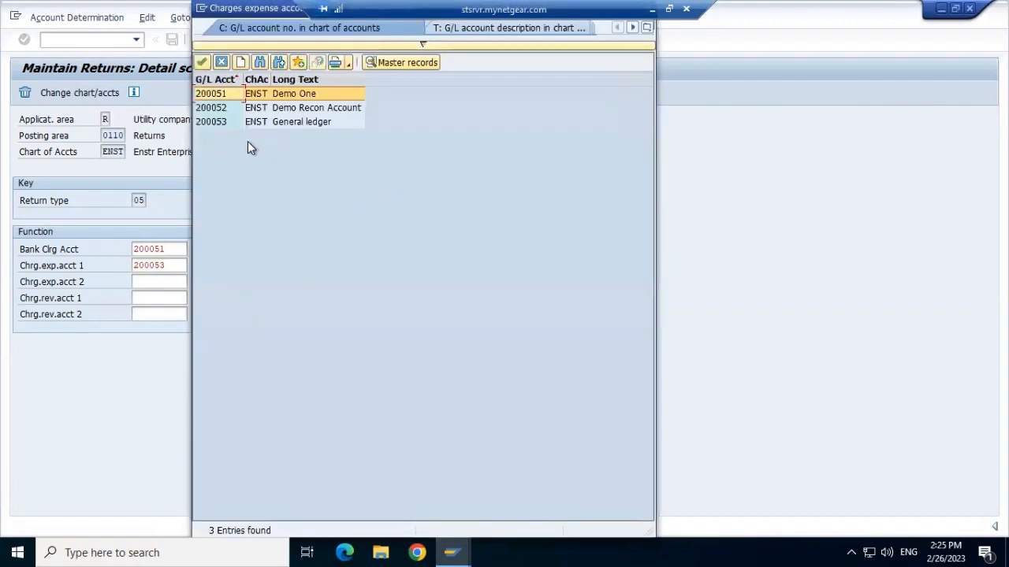
{"action": "left_click", "coordinate": [203, 63]}
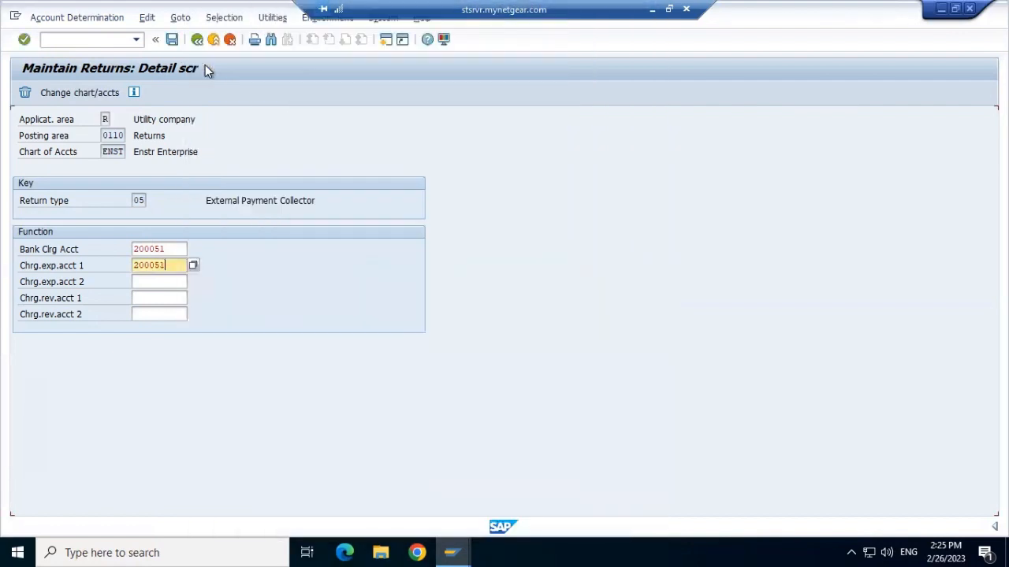
{"action": "left_click", "coordinate": [171, 40]}
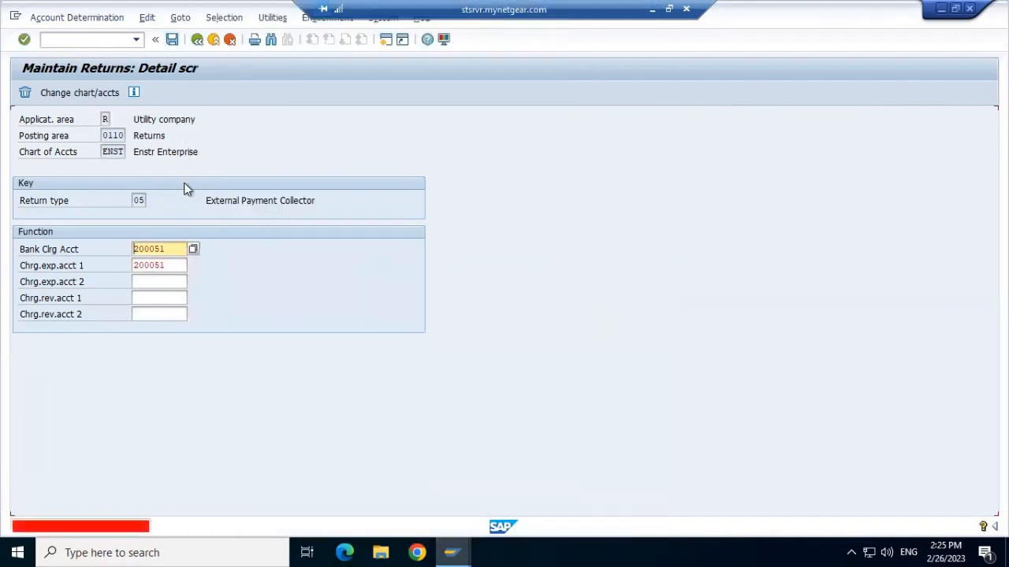
Step: Fill charges expense account 2 with the previously used "General ledger" account
{"action": "left_click", "coordinate": [166, 279]}
{"action": "type", "text": "200053"}
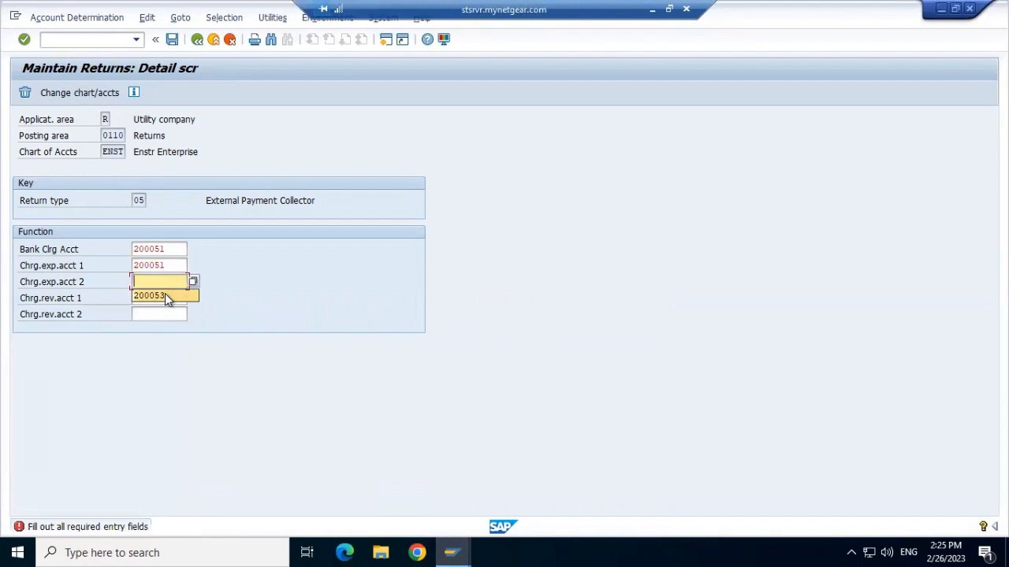
{"action": "left_click", "coordinate": [168, 297]}
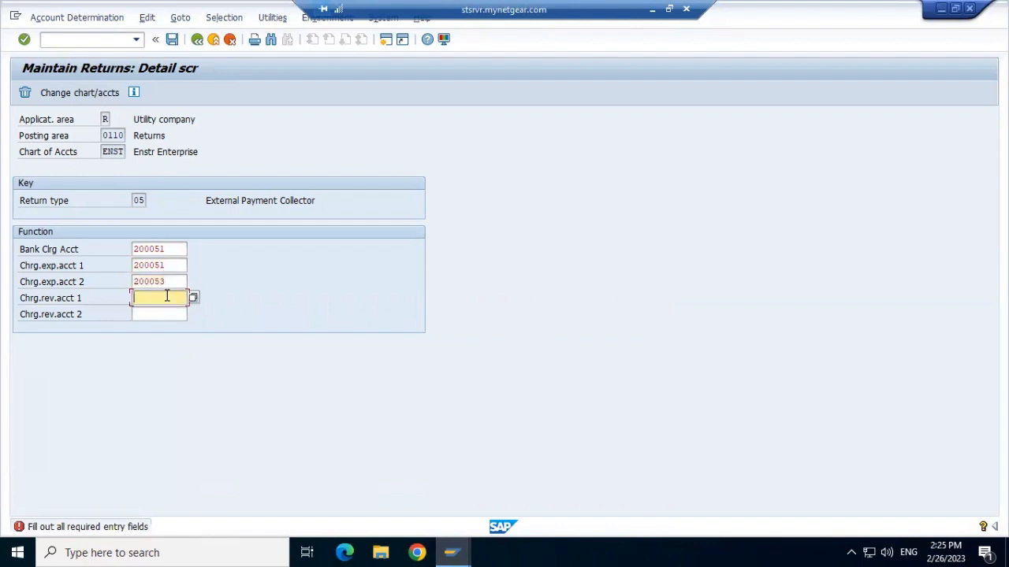
Step: Set charges revenue accounts 1 and 2 to ENST's "Demo Recon Account"
{"action": "left_click", "coordinate": [193, 299]}
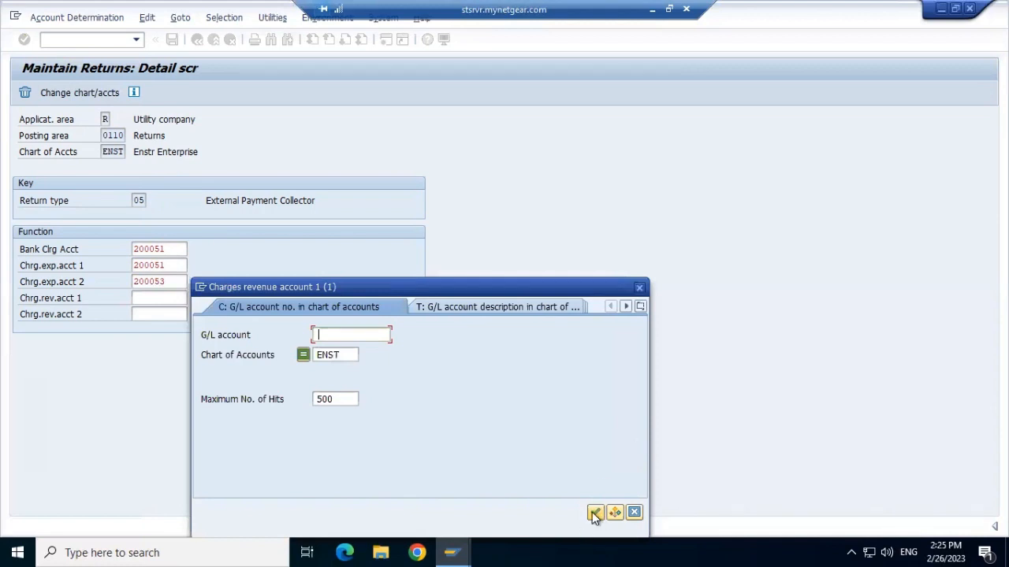
{"action": "left_click", "coordinate": [594, 513]}
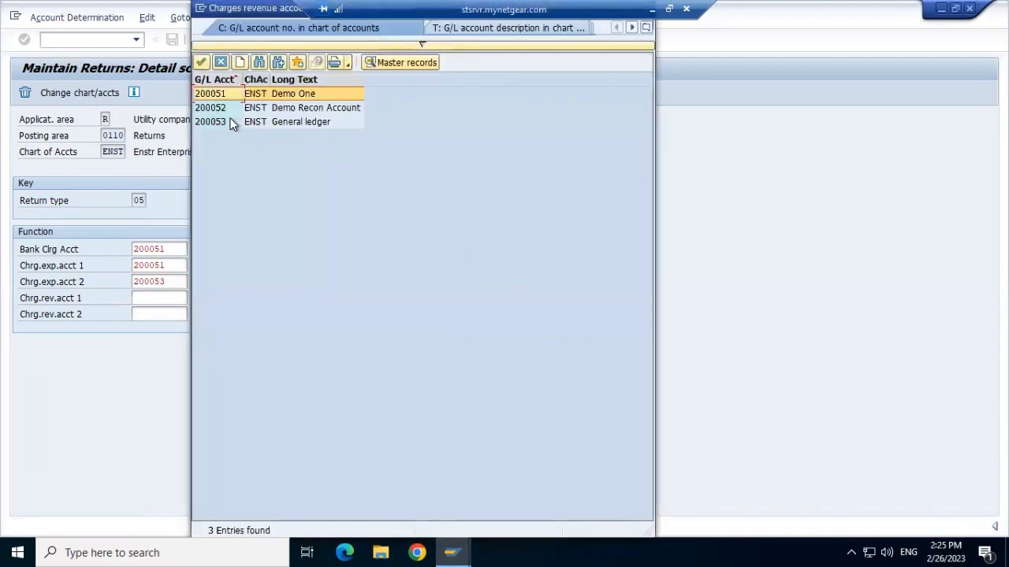
{"action": "double_click", "coordinate": [225, 108]}
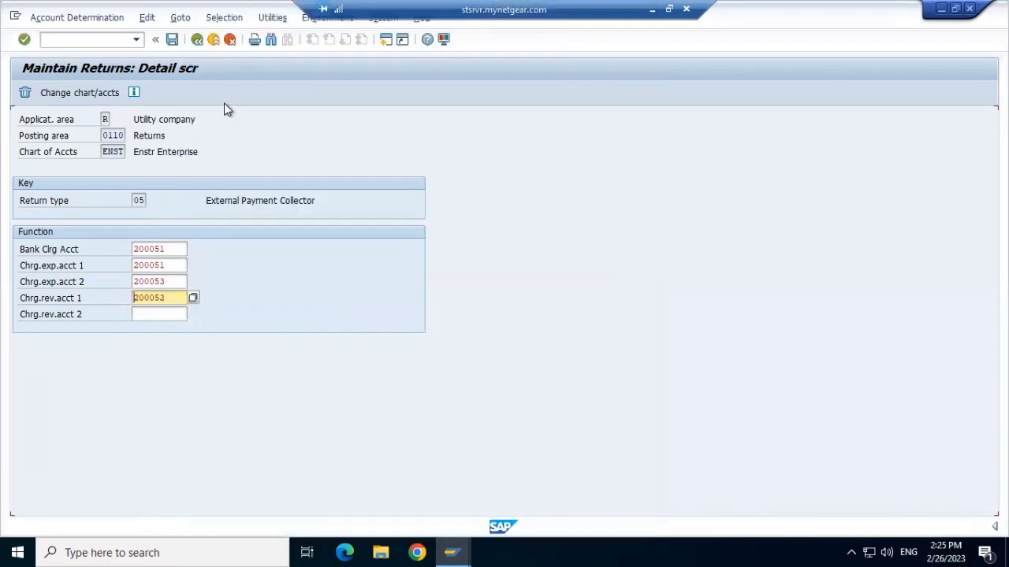
{"action": "left_click", "coordinate": [153, 314]}
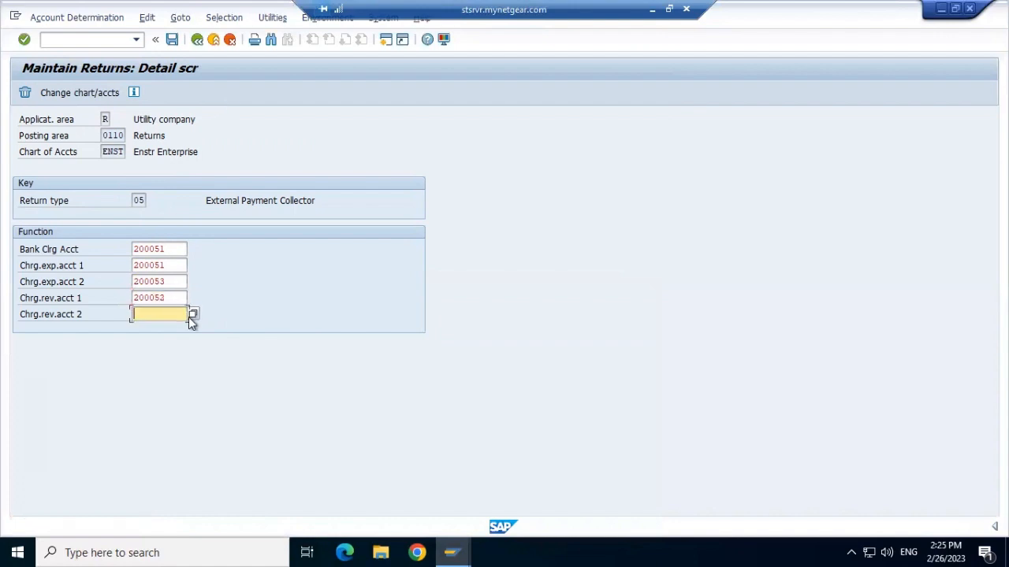
{"action": "left_click", "coordinate": [192, 315]}
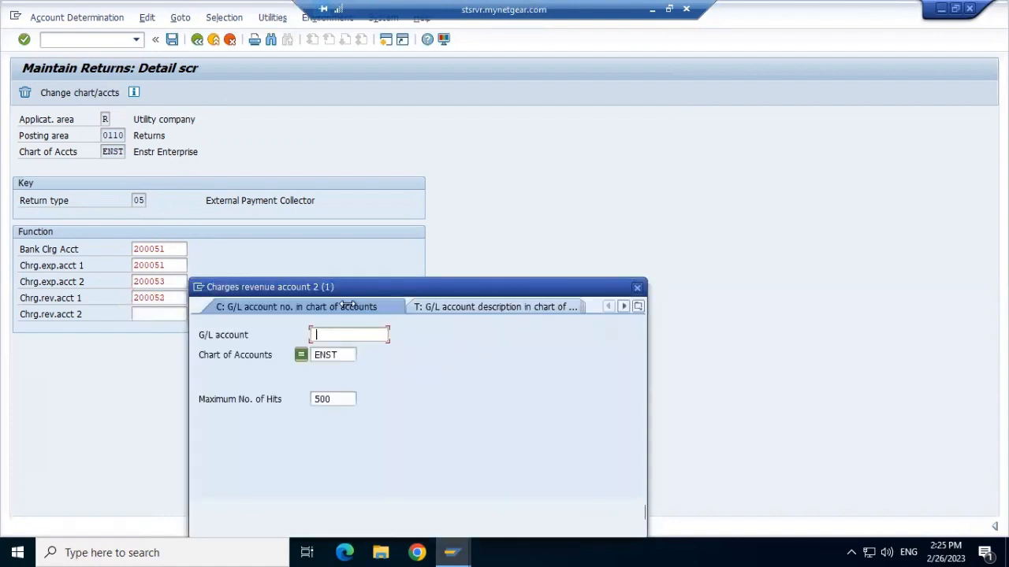
{"action": "left_click_drag", "start_coordinate": [432, 286], "coordinate": [559, 146]}
{"action": "left_click", "coordinate": [722, 373]}
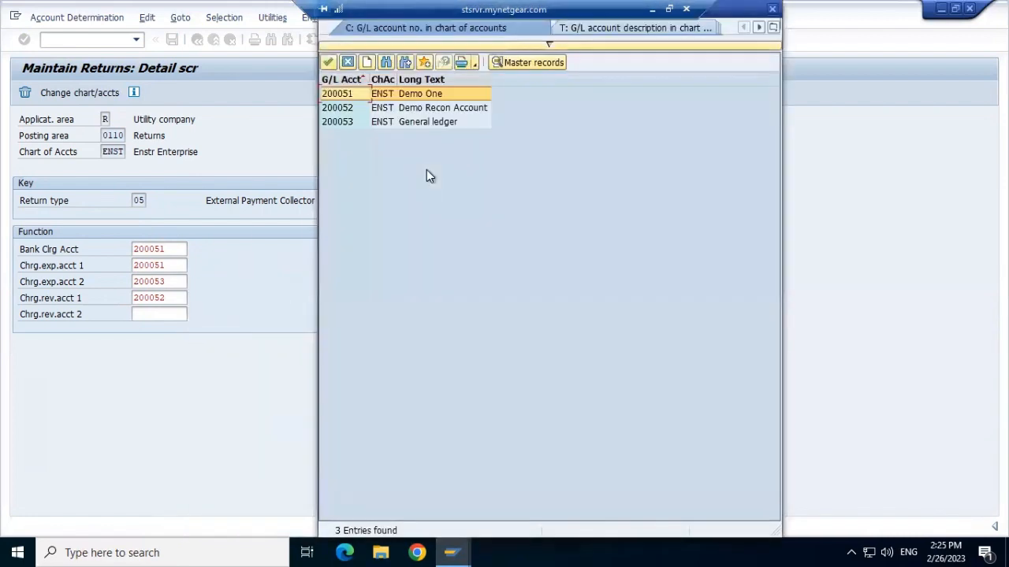
{"action": "double_click", "coordinate": [339, 108]}
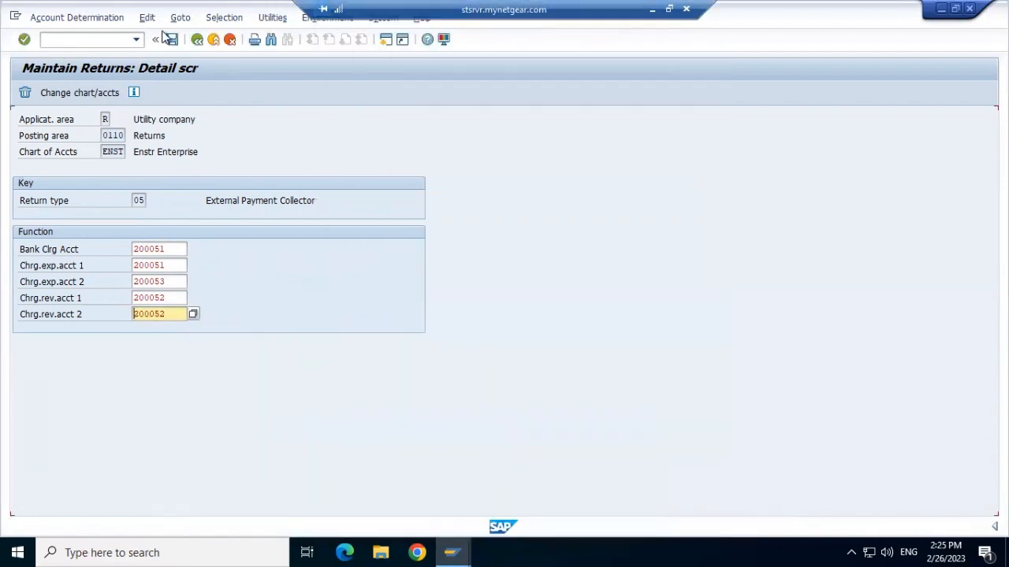
Step: Save the charges account entry under the proposed customizing request and return to the implementation guide
{"action": "left_click", "coordinate": [171, 40]}
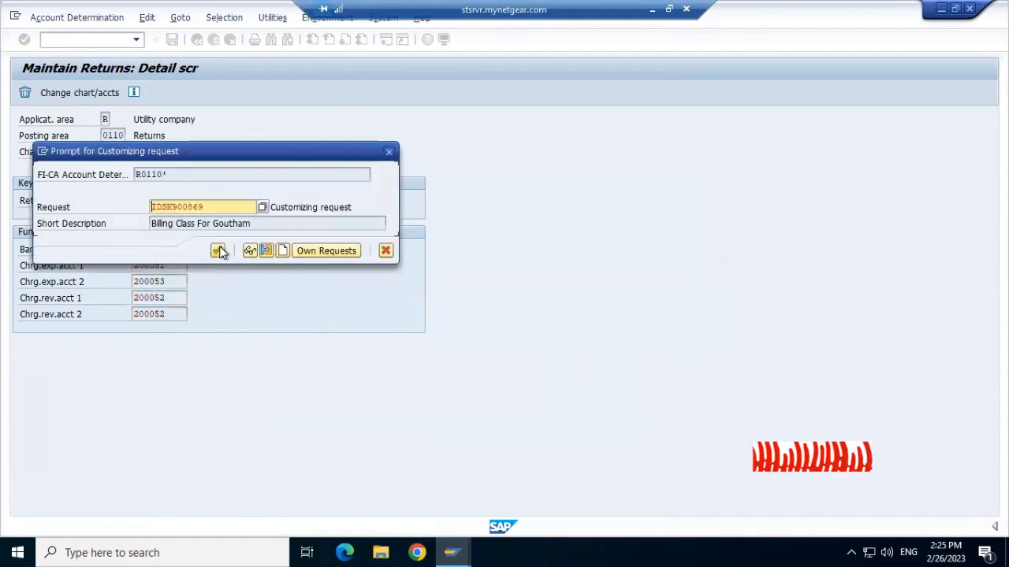
{"action": "left_click", "coordinate": [219, 251]}
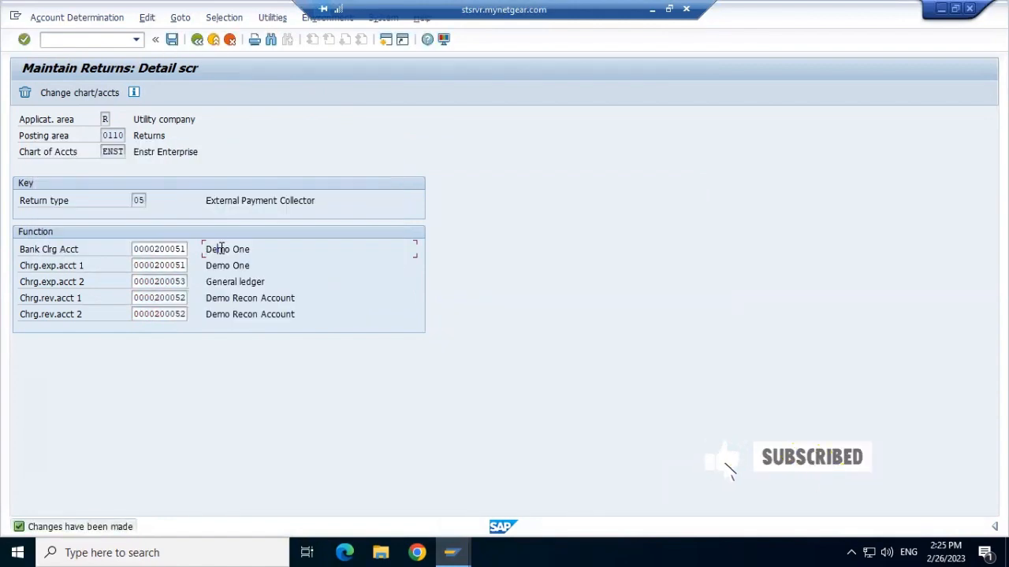
{"action": "left_click", "coordinate": [194, 49]}
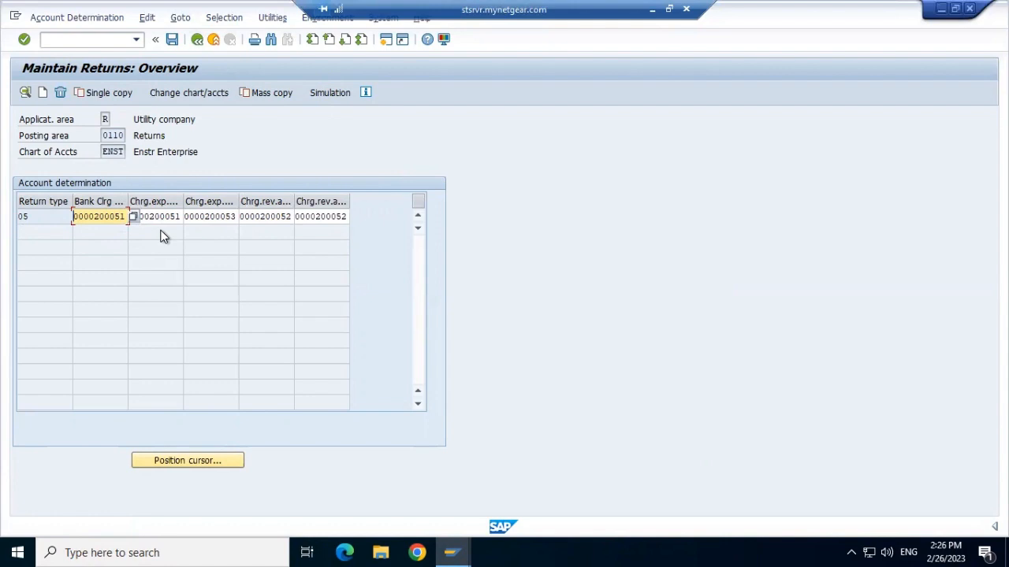
{"action": "left_click", "coordinate": [196, 40]}
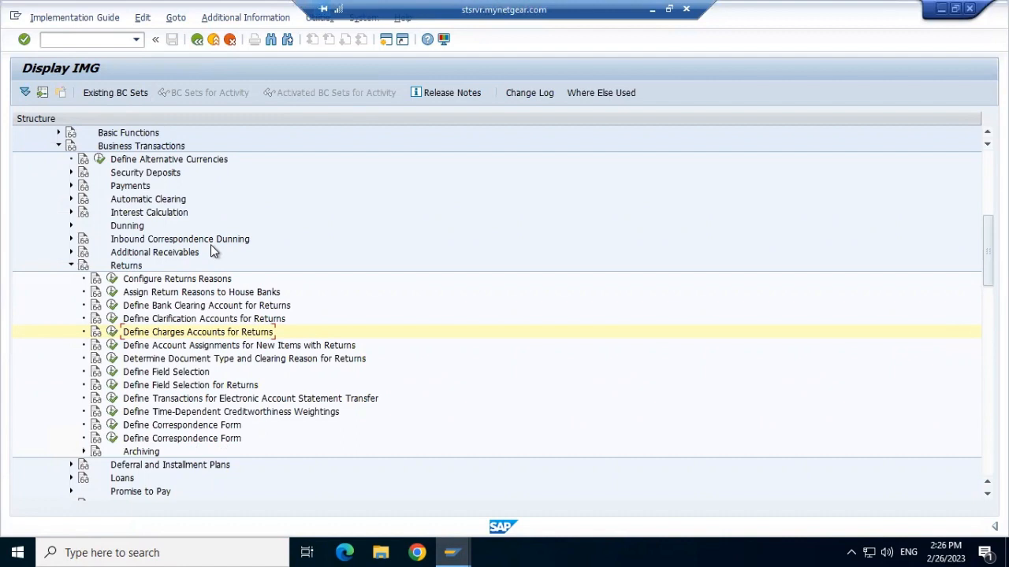
Step: Open the first Define Correspondence Form activity for returns, examine the IS_U_RETURN application form assignments, and leave the view
{"action": "left_click", "coordinate": [110, 425]}
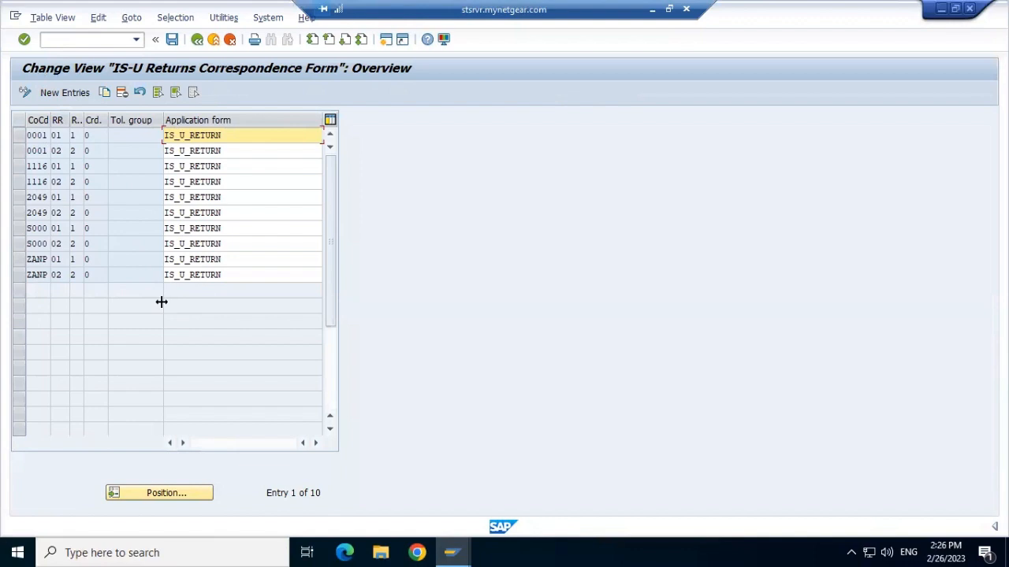
{"action": "double_click", "coordinate": [200, 134]}
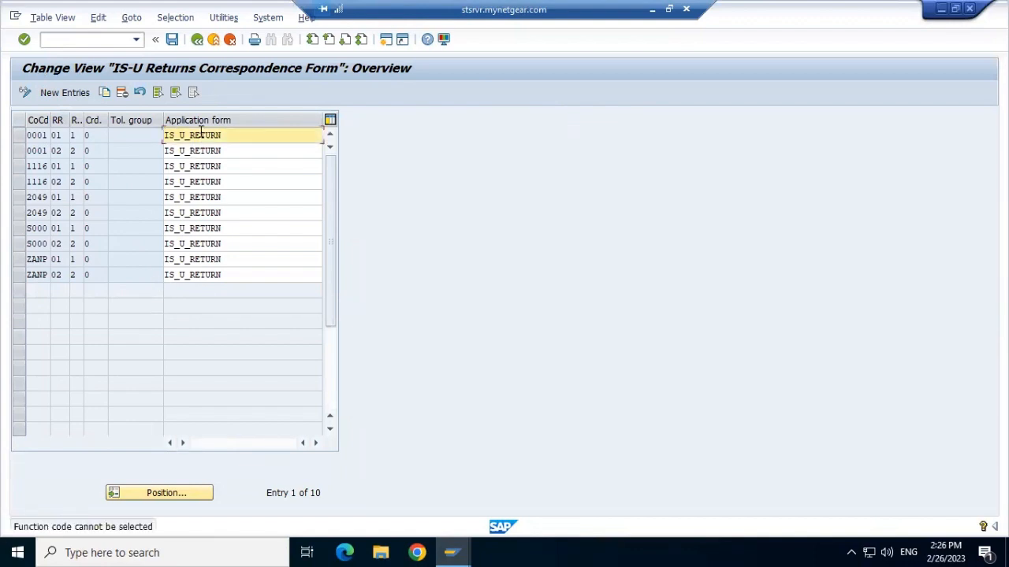
{"action": "left_click", "coordinate": [196, 40]}
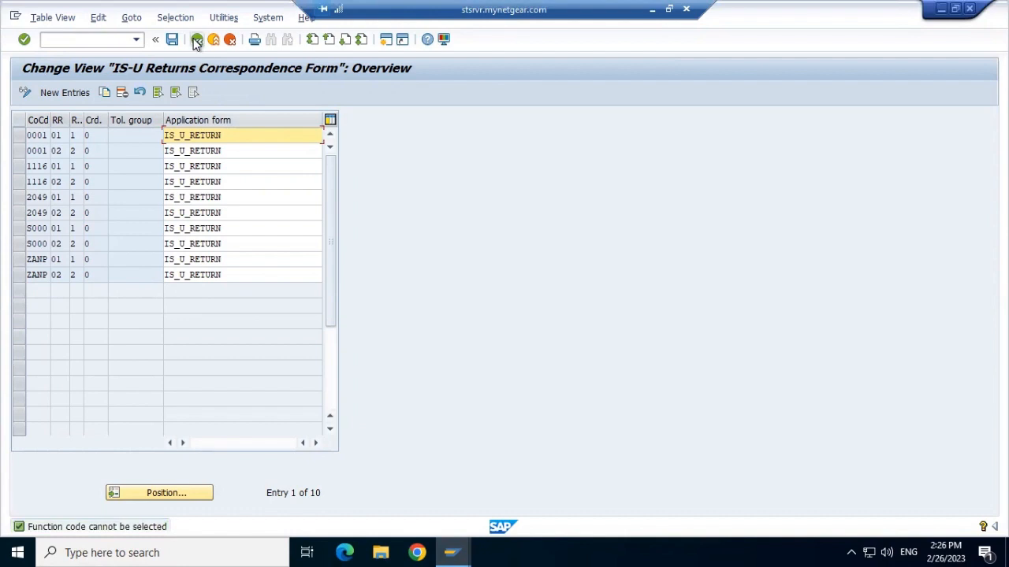